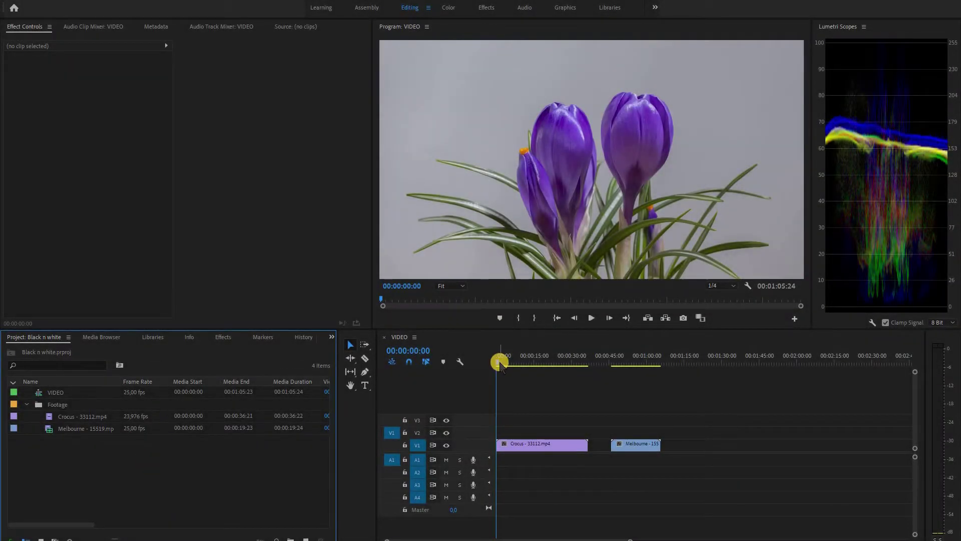
Step: Move the playhead back to 00:00:01:00 on the Crocus clip
mouse_move(498, 361)
left_mouse_down()
mouse_move(626, 365)
mouse_move(617, 373)
mouse_move(499, 365)
left_mouse_up()
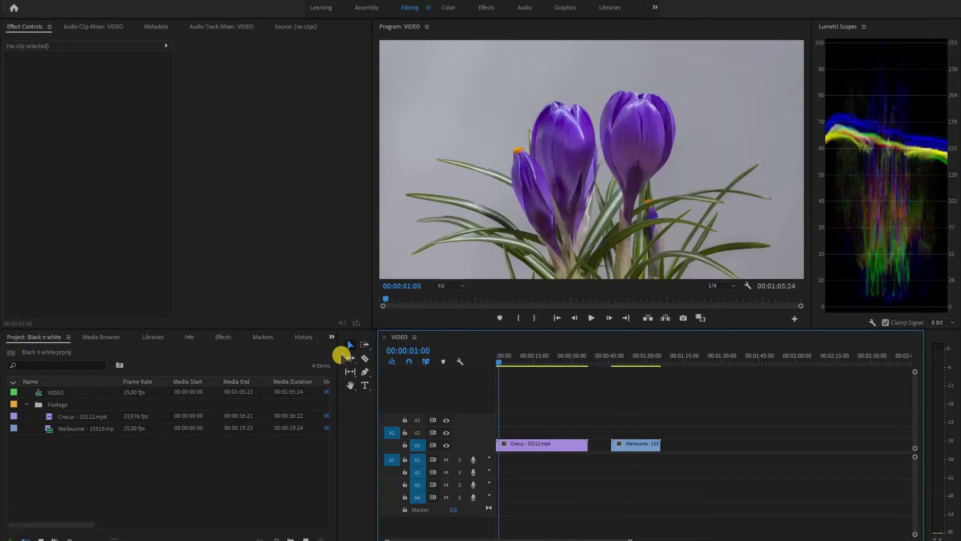
Step: Find Lumetri Color in Effects, drop it on the Crocus clip, and select the clip
left_click(223, 336)
left_click(75, 351)
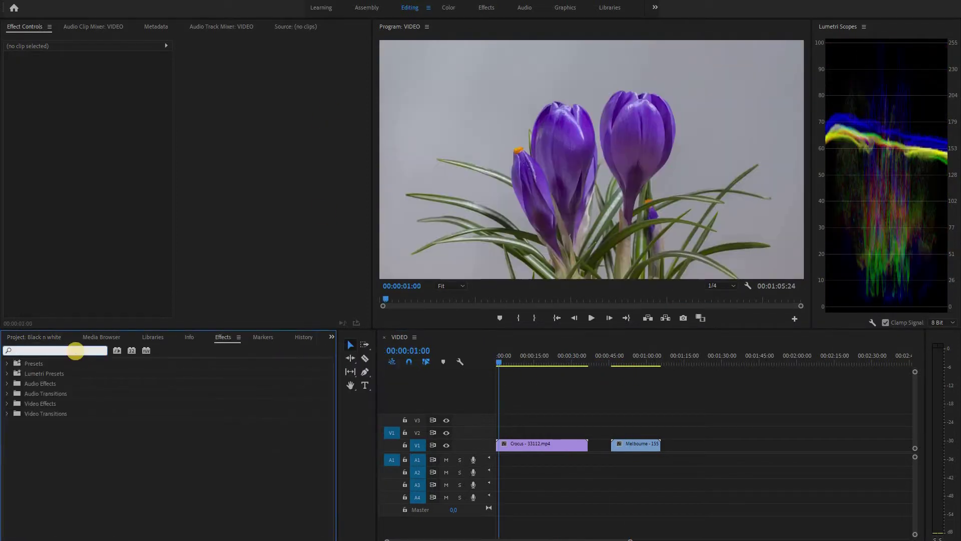
type("lumetri ")
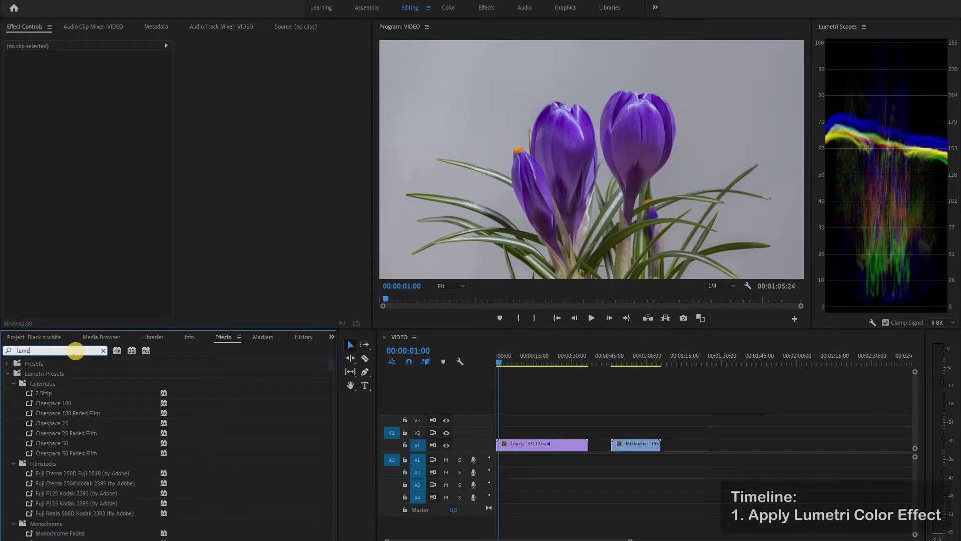
type("colo")
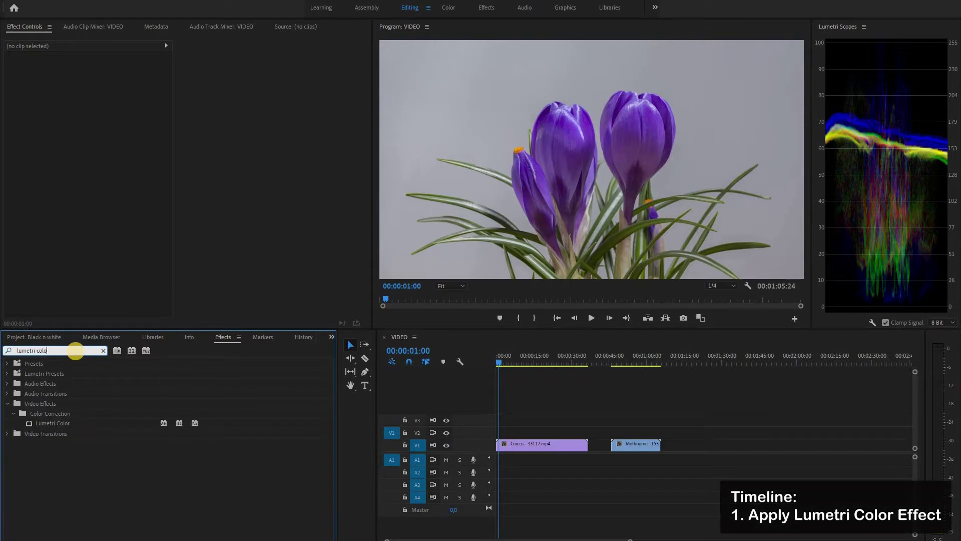
left_click_drag(45, 425, 367, 471)
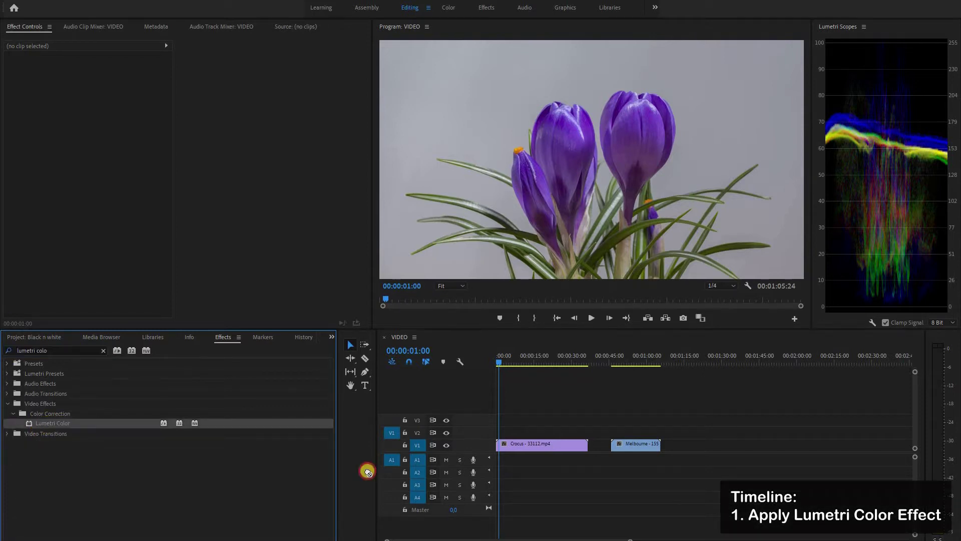
left_click(528, 450)
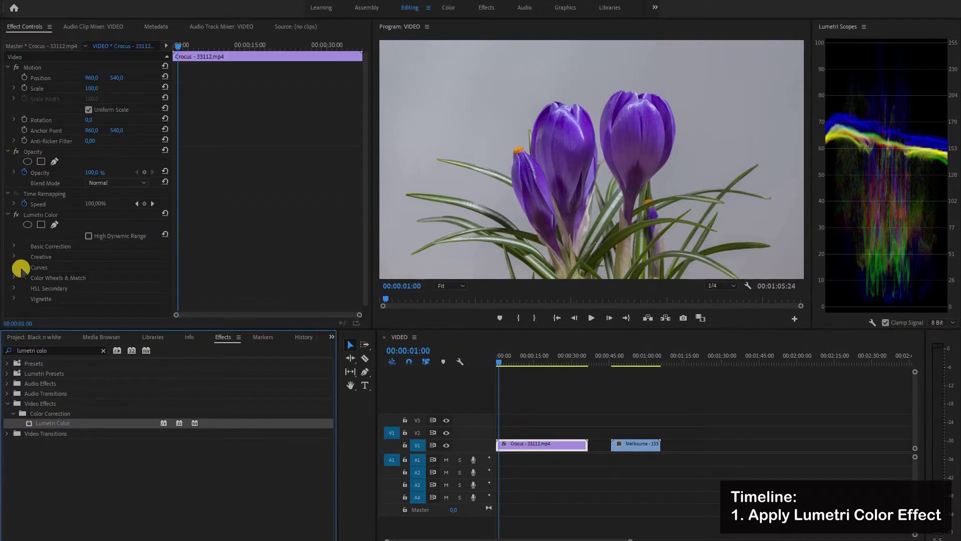
Step: Expand HSL Secondary, key a purple petal colour, and preview the key as a mask
left_click(36, 287)
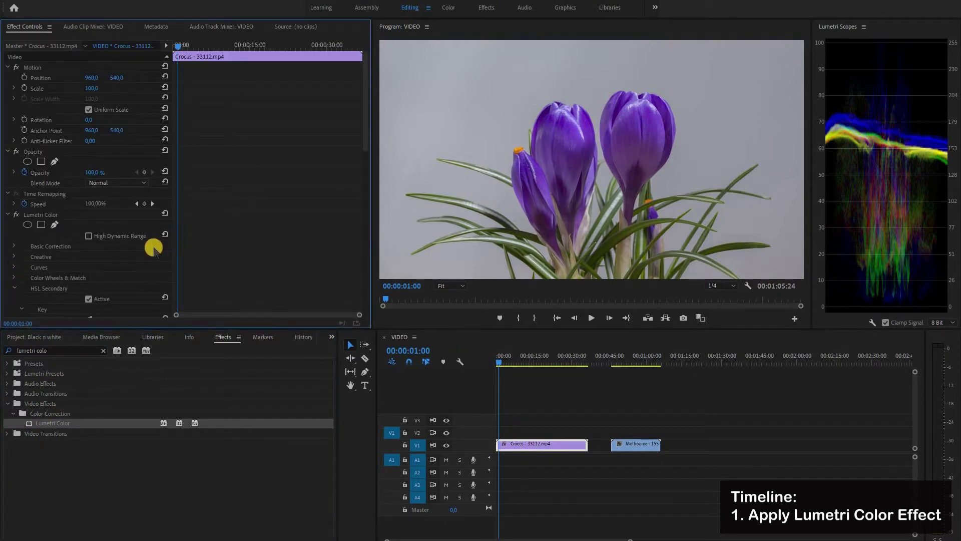
scroll(139, 226, "down", 3)
scroll(134, 214, "down", 2)
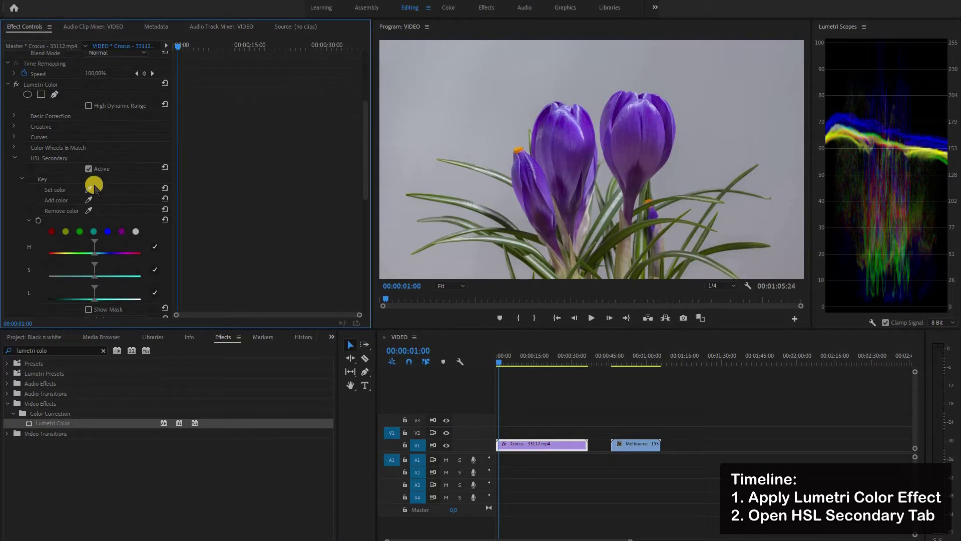
left_click(567, 136)
scroll(90, 243, "down", 1)
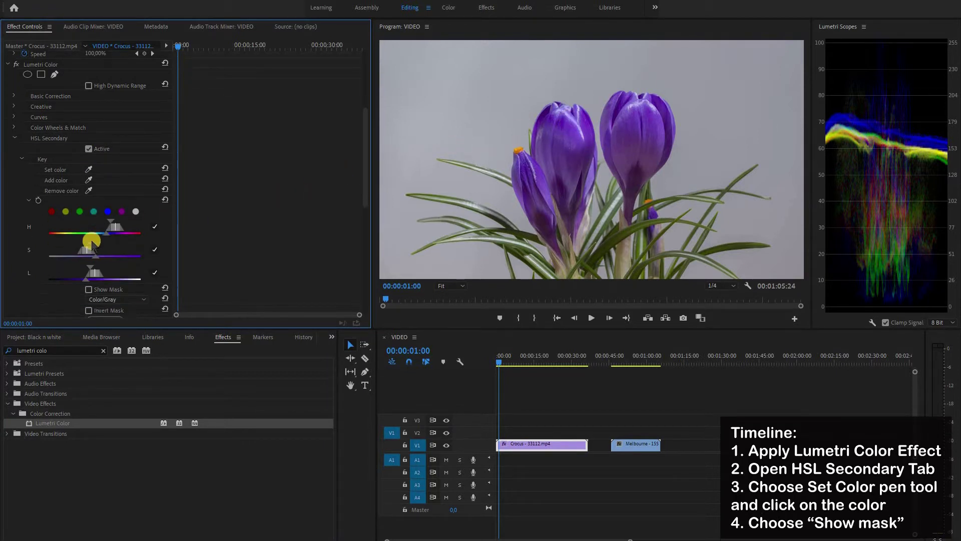
scroll(88, 252, "down", 1)
left_click(88, 259)
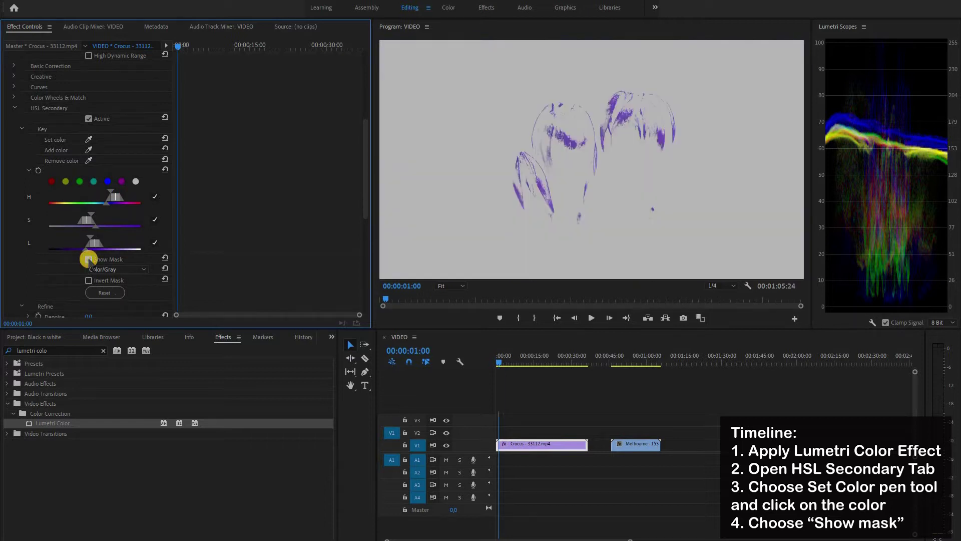
left_click(88, 150)
left_click(512, 140)
Step: Add more purple petal shades to the key across the left and right flowers
left_click(84, 150)
left_click(526, 192)
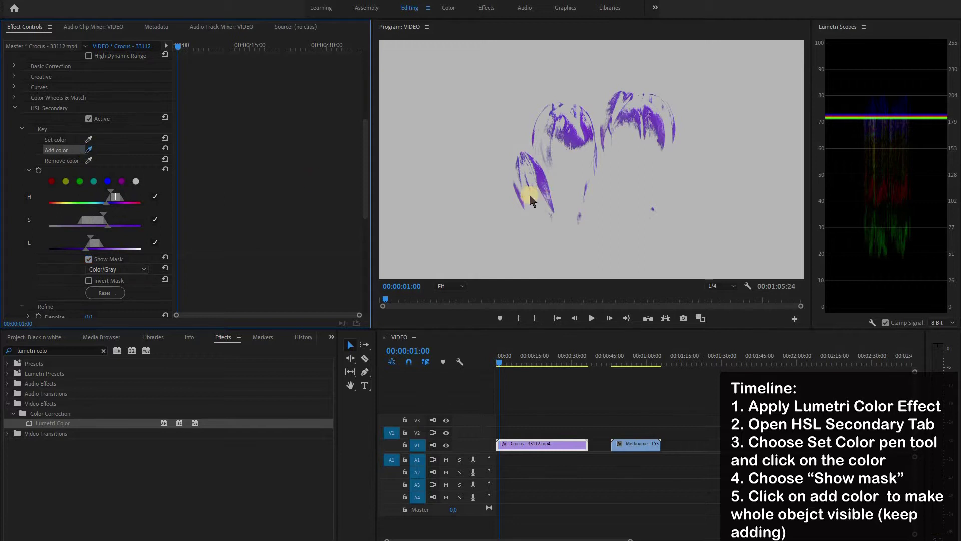
left_click(531, 118)
left_click(89, 150)
left_click(509, 170)
left_click(90, 150)
left_click(650, 164)
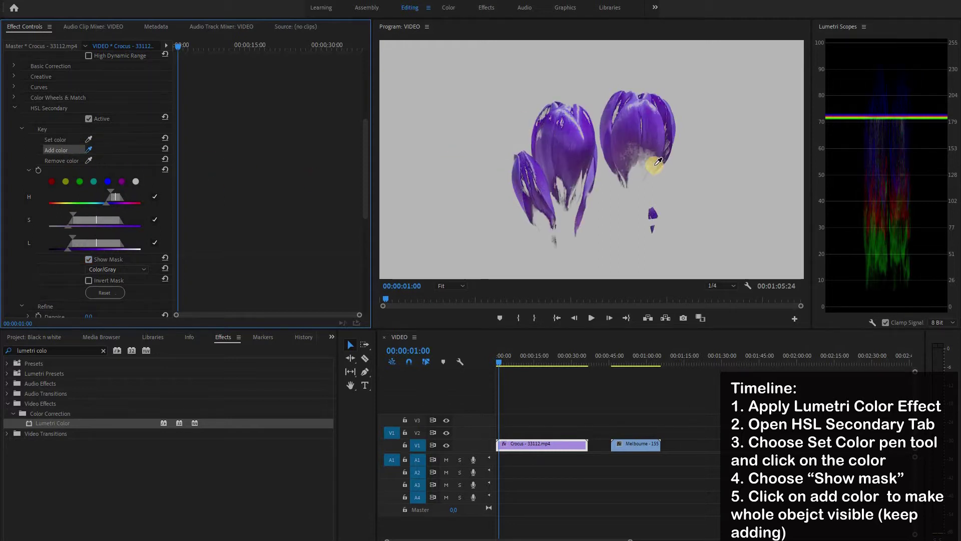
left_click(90, 149)
Step: Fill the remaining petal gaps in the key, comparing the mask with the full image
left_click(619, 114)
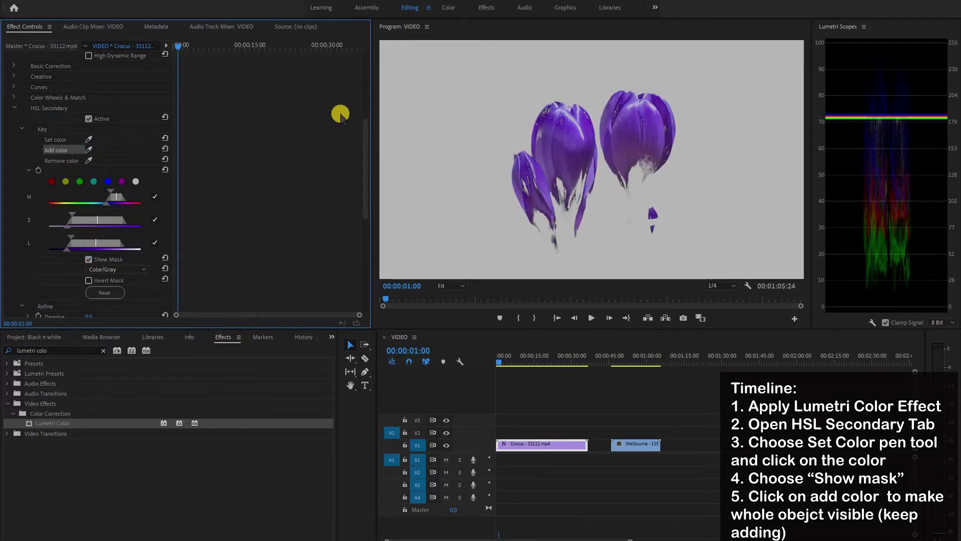
left_click(91, 148)
left_click(544, 155)
left_click(89, 149)
left_click(559, 181)
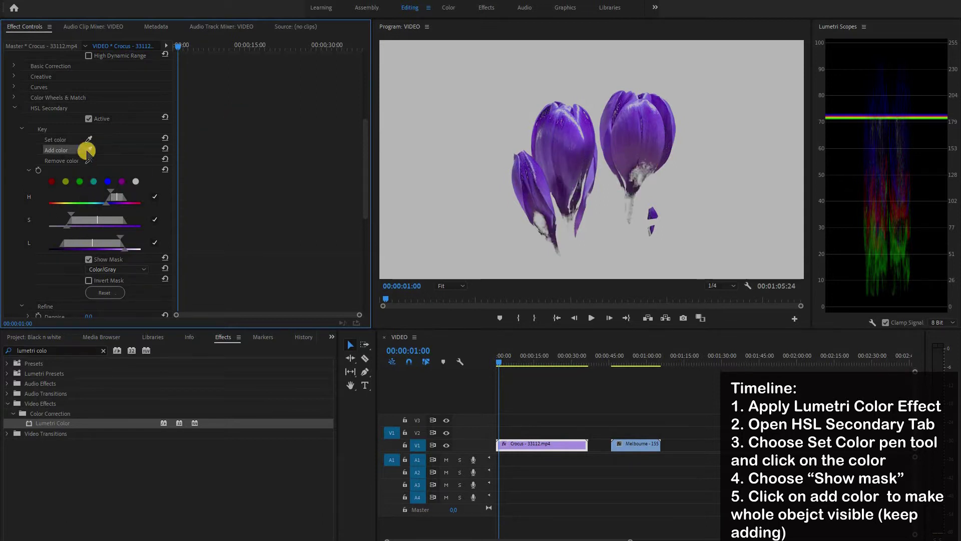
left_click(89, 151)
left_click(547, 216)
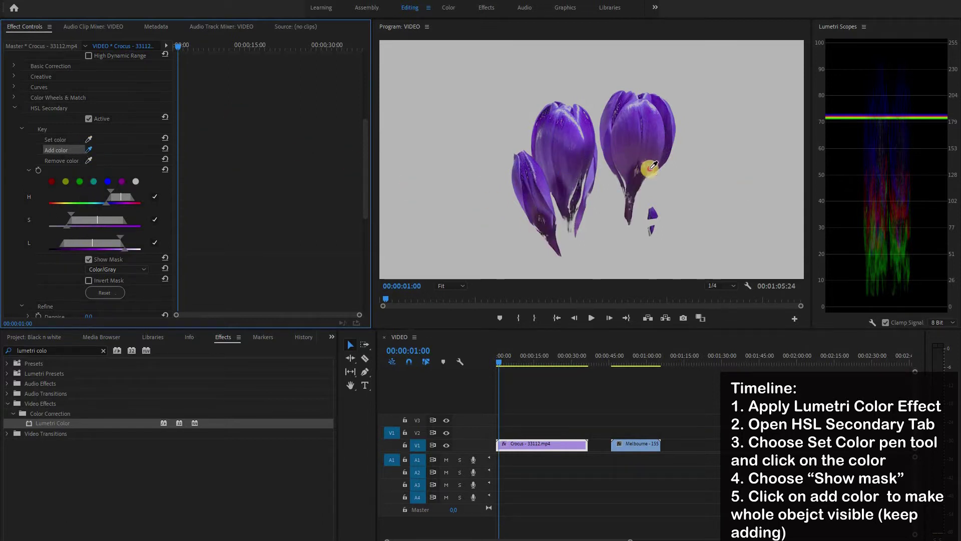
left_click(90, 259)
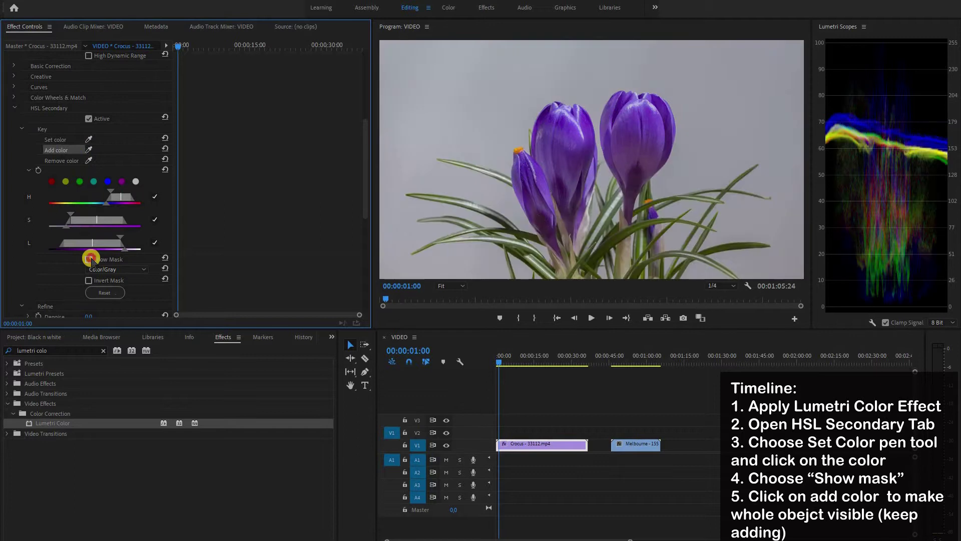
left_click(89, 259)
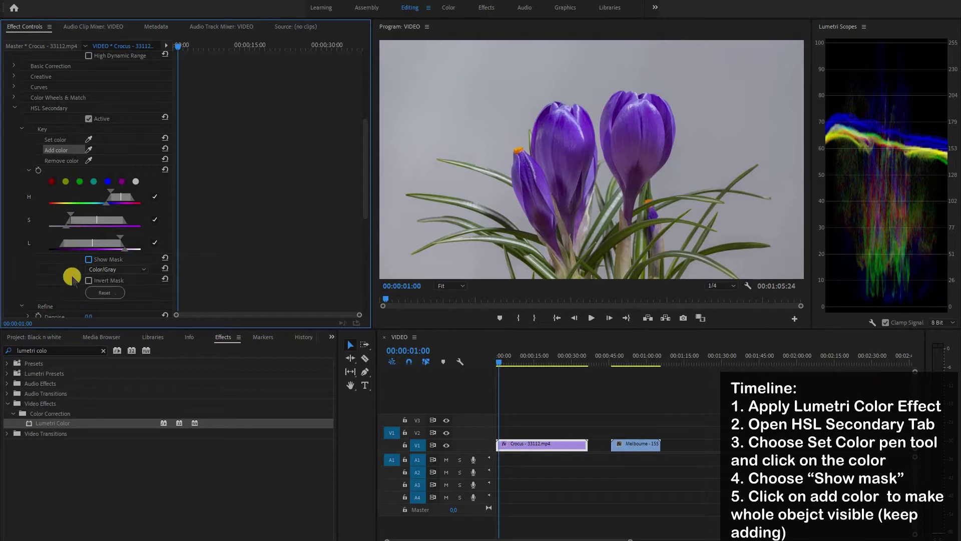
left_click(89, 259)
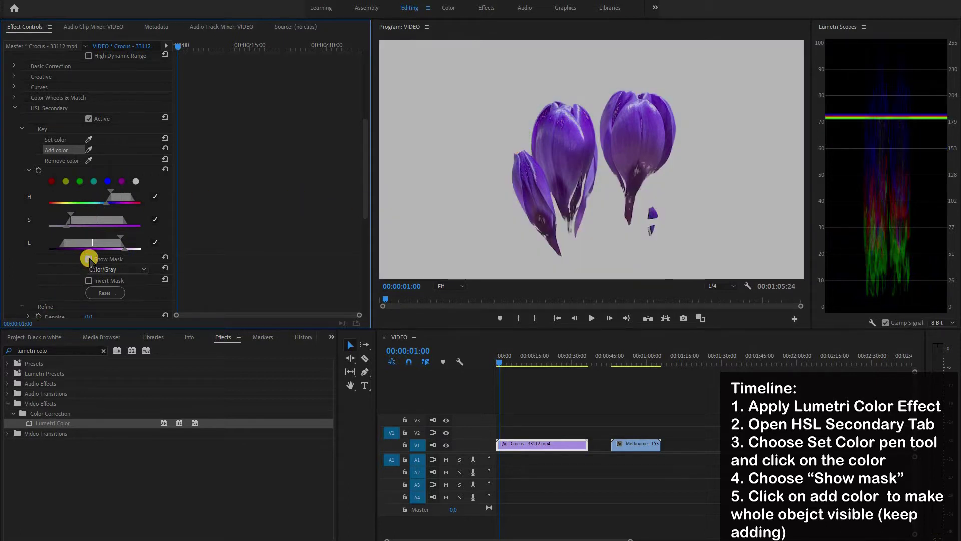
Step: Hide the mask, try zero saturation with an inverted key, then restore Saturation to 100
left_click(89, 259)
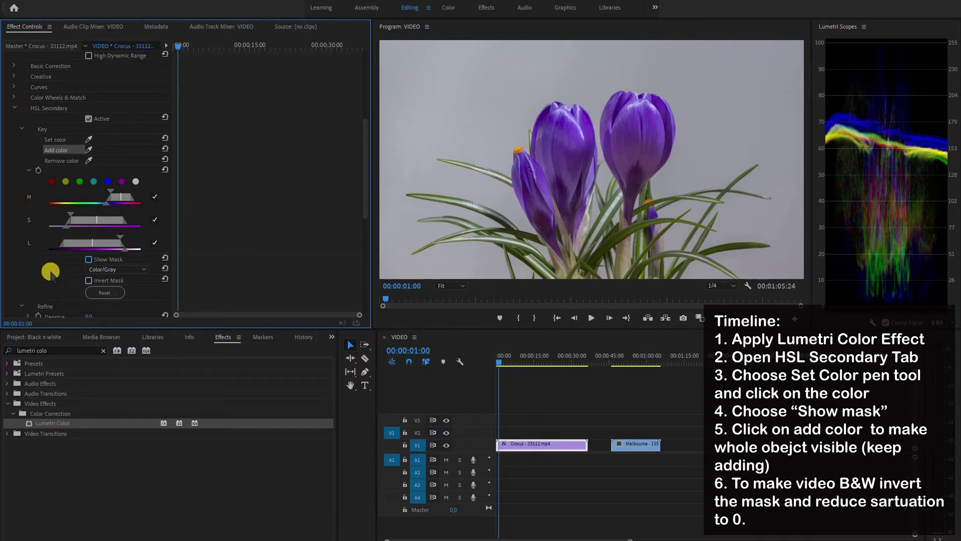
scroll(45, 271, "down", 3)
scroll(31, 248, "down", 4)
scroll(26, 241, "down", 1)
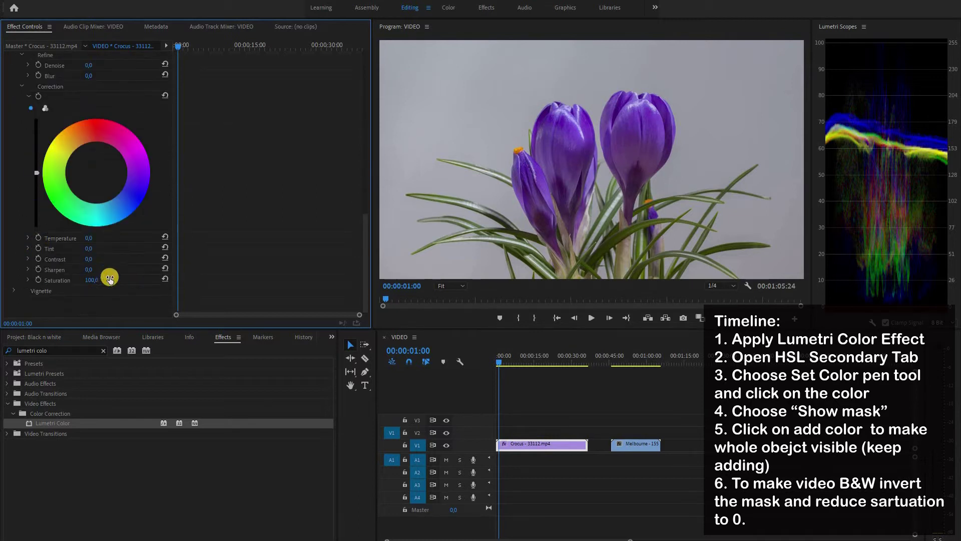
type("0")
key("Return")
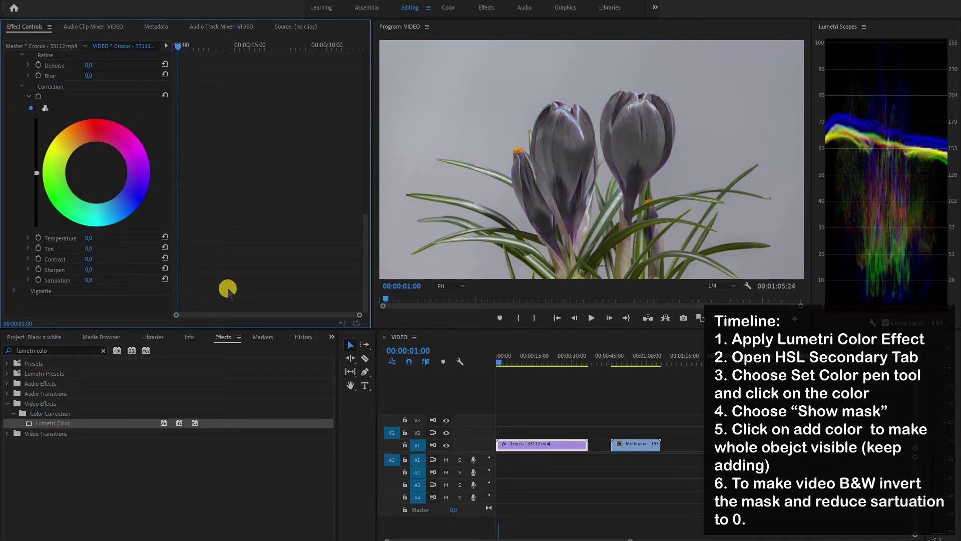
scroll(92, 102, "up", 2)
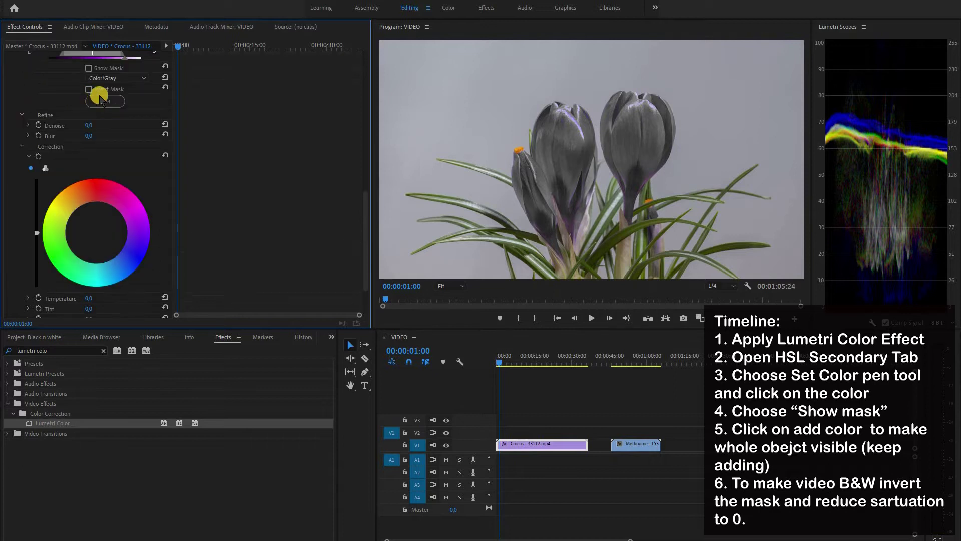
left_click(89, 89)
scroll(122, 162, "down", 1)
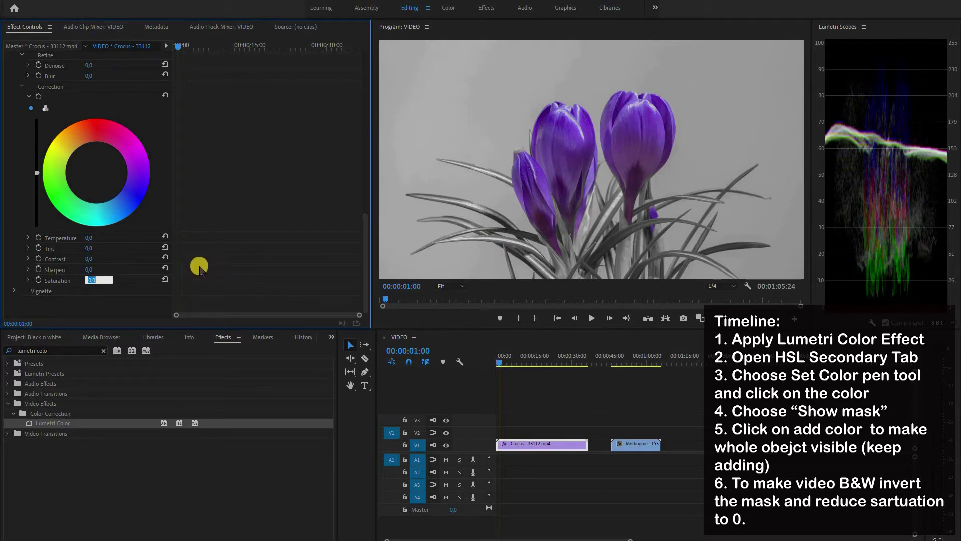
key("Return")
scroll(113, 146, "up", 1)
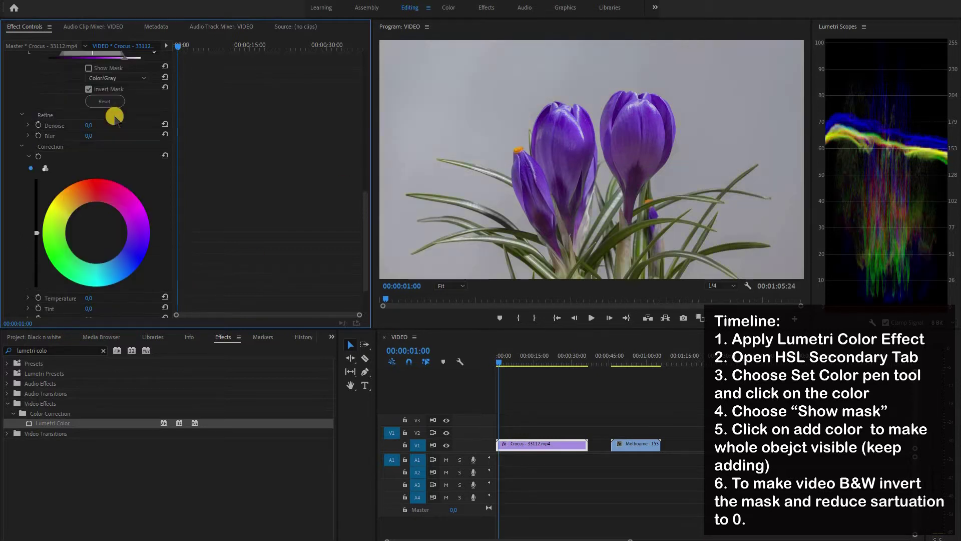
scroll(113, 113, "up", 1)
Step: Uninvert the mask, add the yellow tip and stem to the key, and set Saturation to 0
left_click(89, 139)
scroll(79, 135, "up", 1)
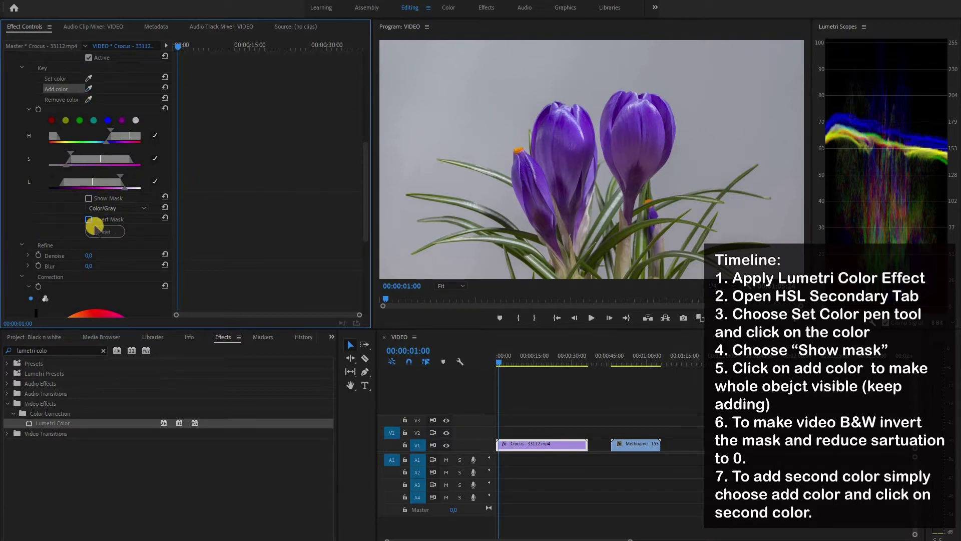
left_click(89, 198)
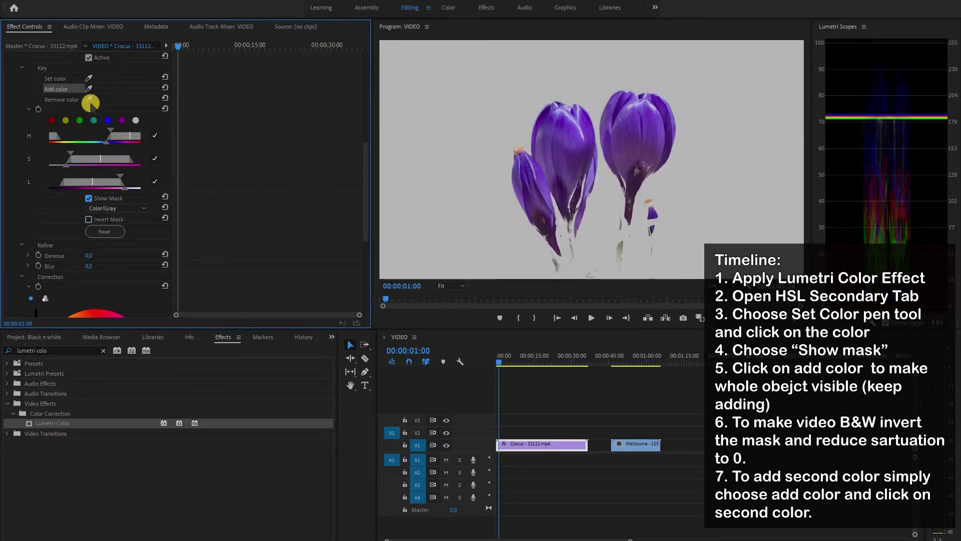
left_click(638, 195)
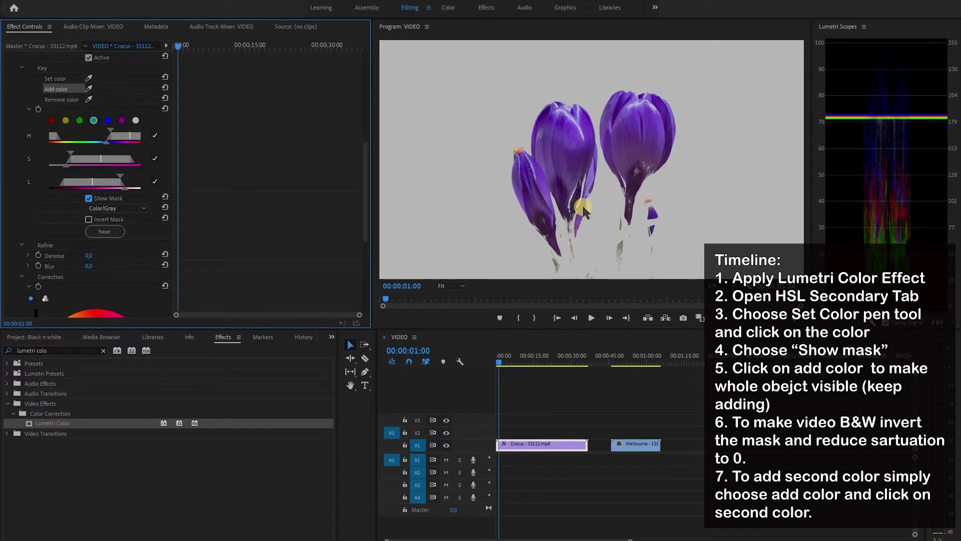
left_click(88, 197)
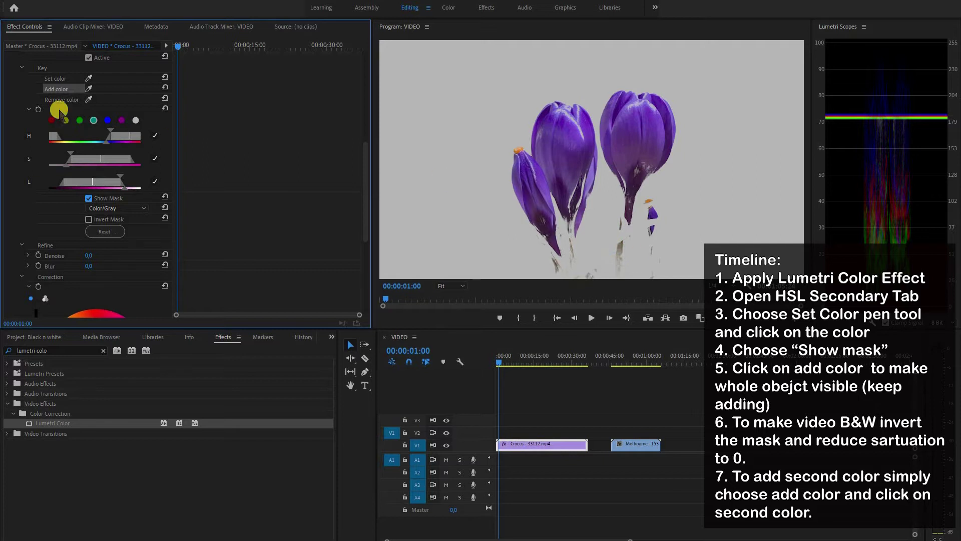
left_click(628, 245)
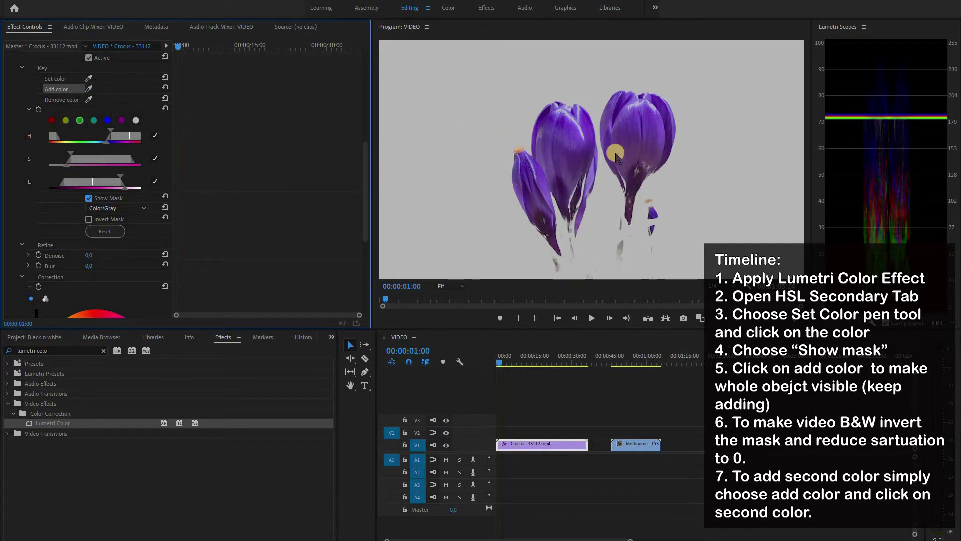
left_click(89, 198)
scroll(89, 225, "down", 5)
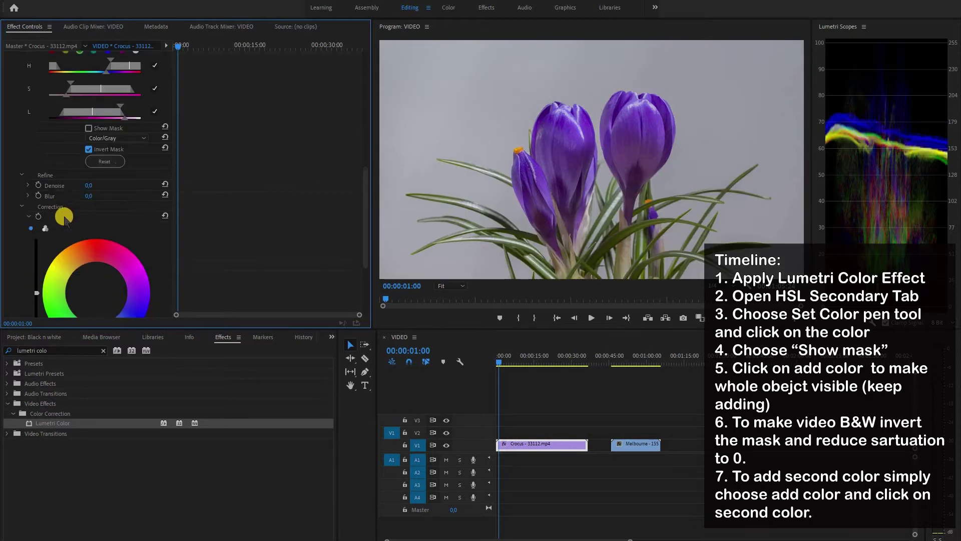
left_click(98, 279)
key("Return")
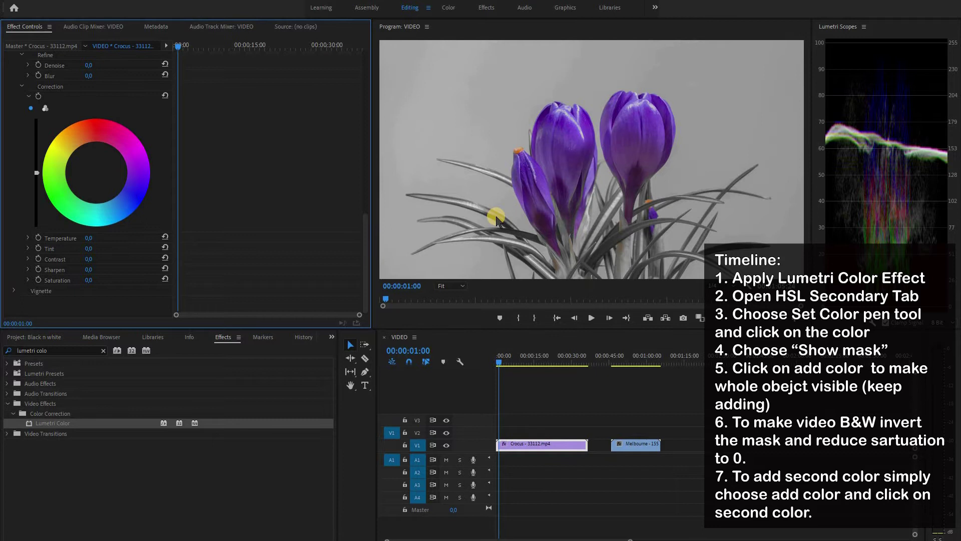
Step: Move to a Melbourne frame showing the taxi and tram, and apply Lumetri Color there
left_click_drag(554, 368, 617, 370)
left_click(646, 444)
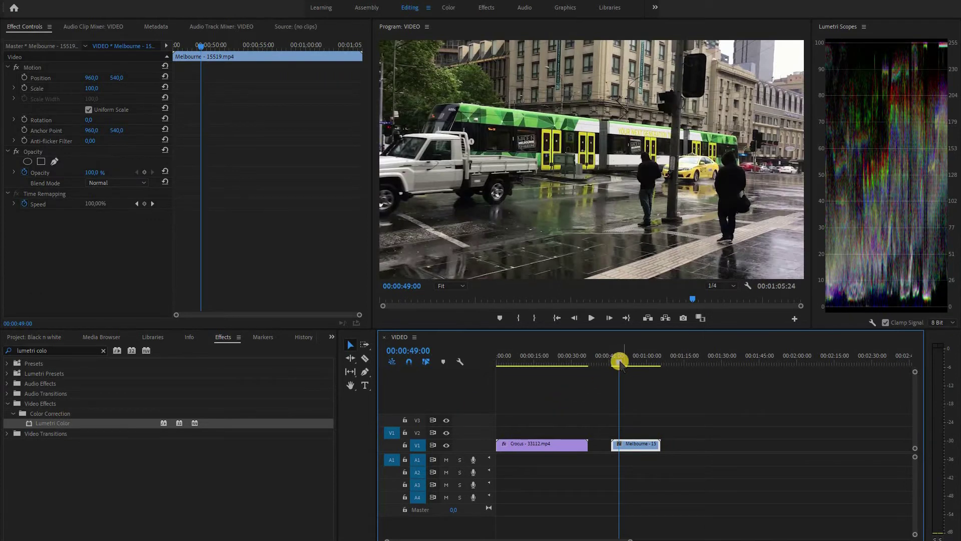
left_click_drag(618, 361, 624, 364)
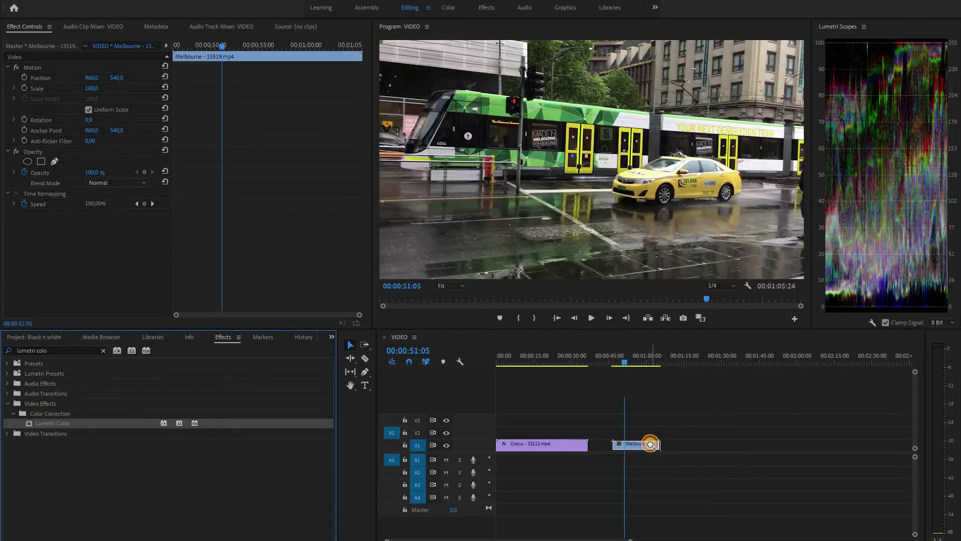
left_click_drag(455, 450, 649, 443)
scroll(130, 250, "down", 3)
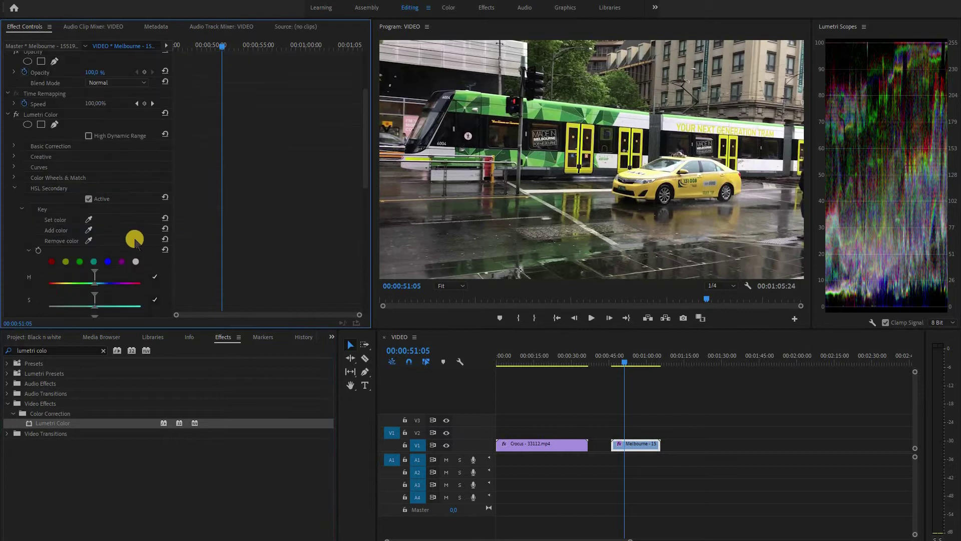
Step: Key the yellow taxi with HSL Secondary, checking the result in the mask preview
left_click(653, 184)
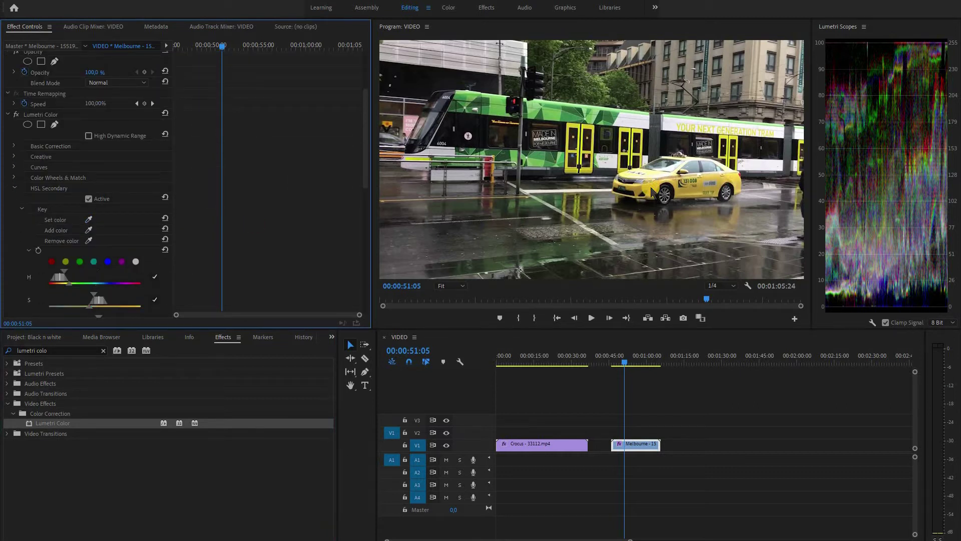
scroll(8, 216, "down", 2)
scroll(45, 229, "down", 1)
left_click(89, 249)
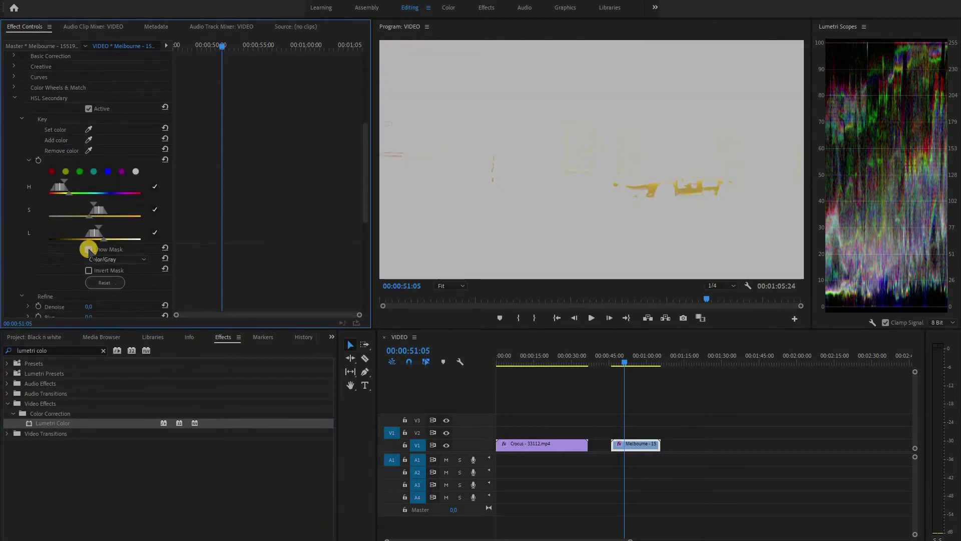
left_click(651, 173)
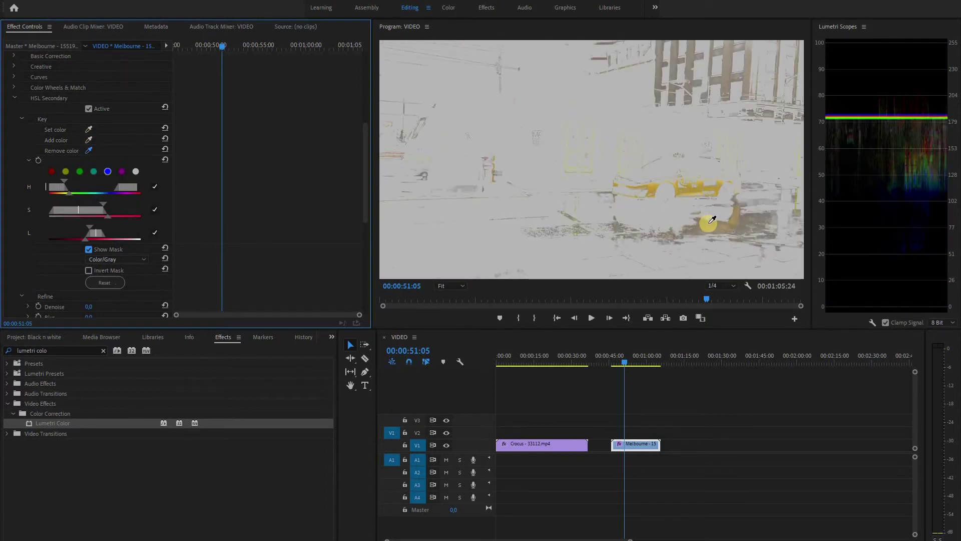
left_click(633, 185)
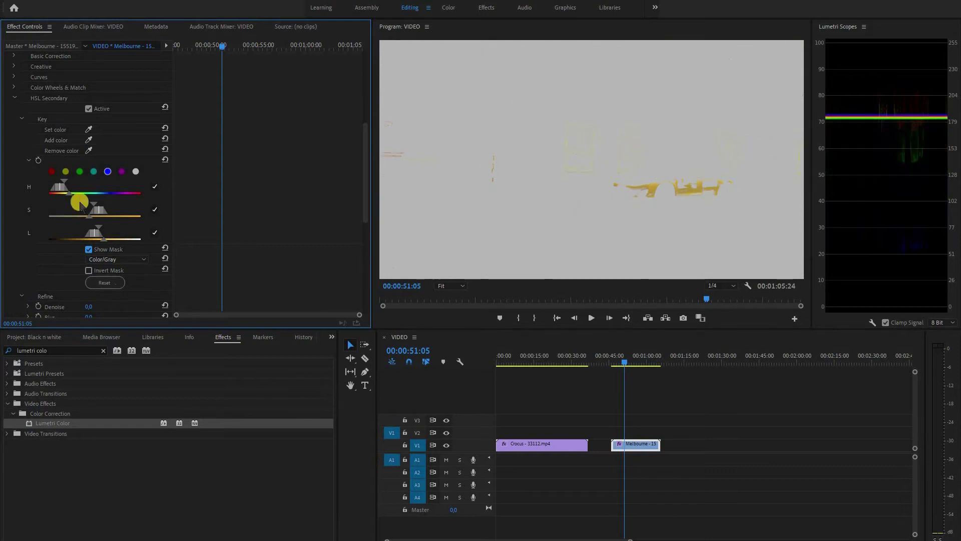
left_click(711, 189)
Step: Add more taxi yellow to the key, comparing the mask with the full-colour scene
left_click(89, 249)
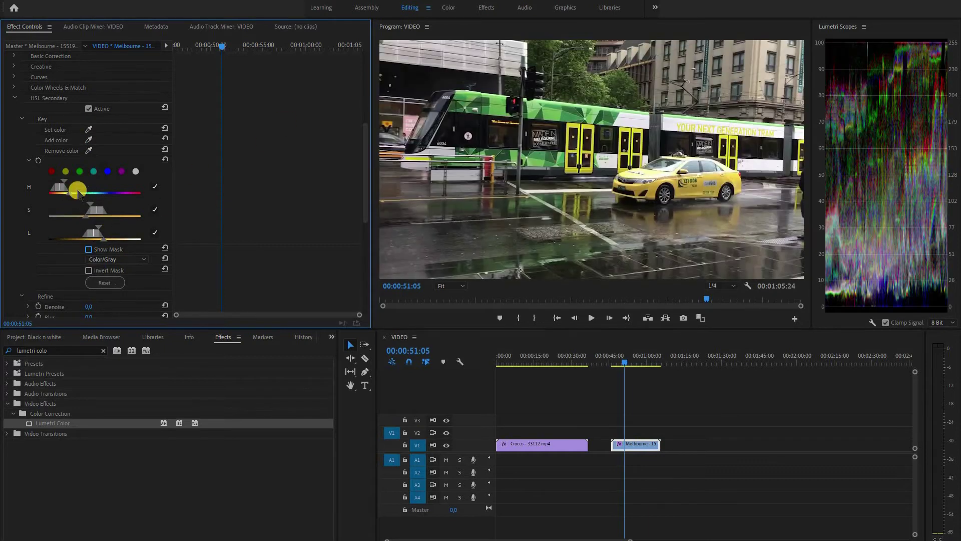
left_click(659, 170)
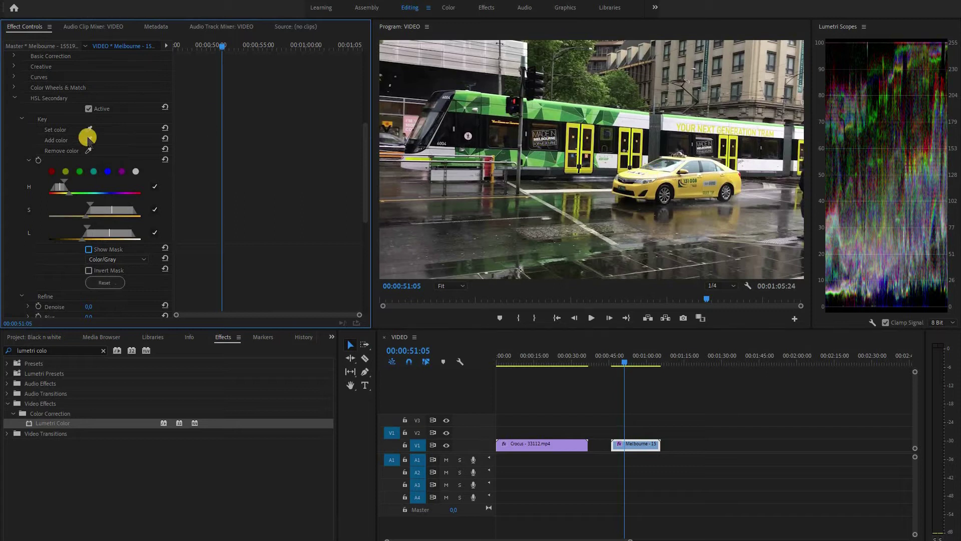
left_click(88, 248)
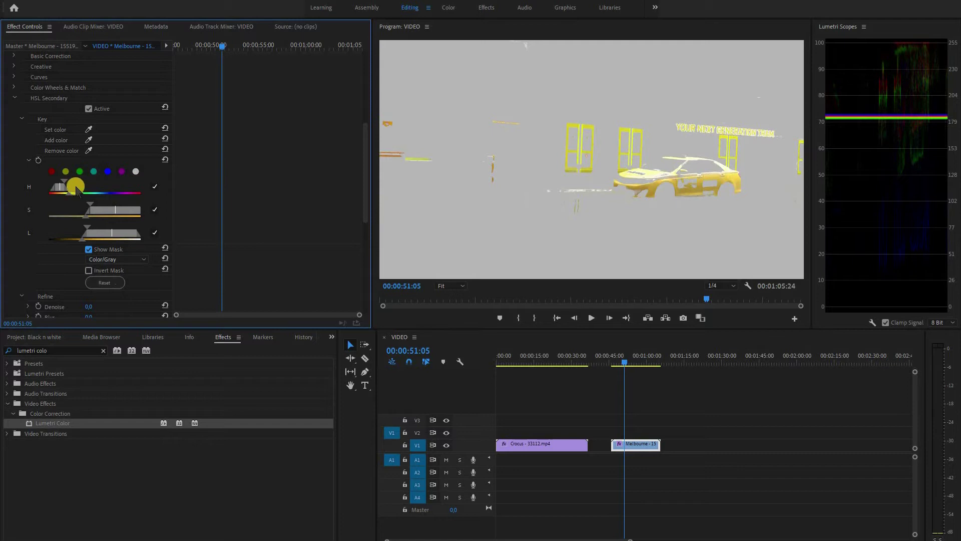
left_click(670, 171)
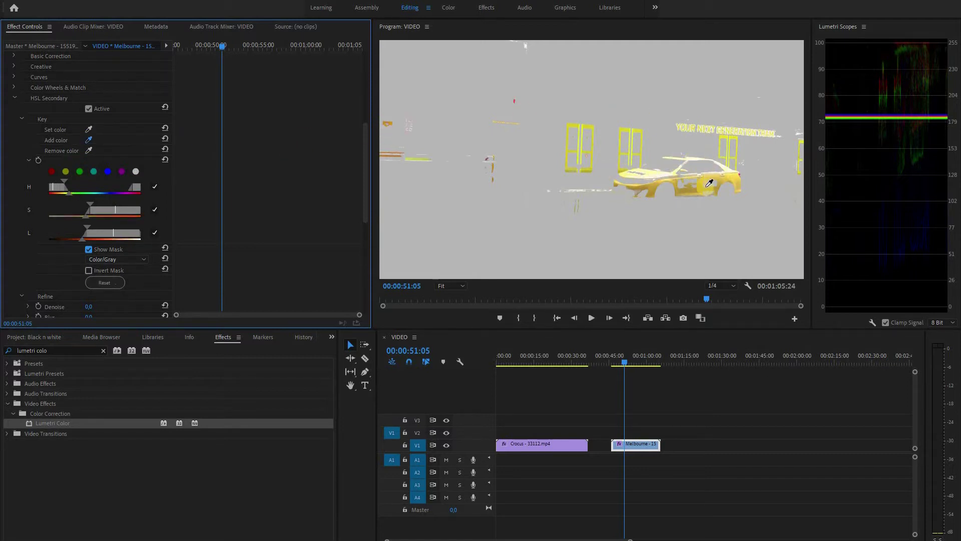
left_click(89, 249)
left_click(89, 249)
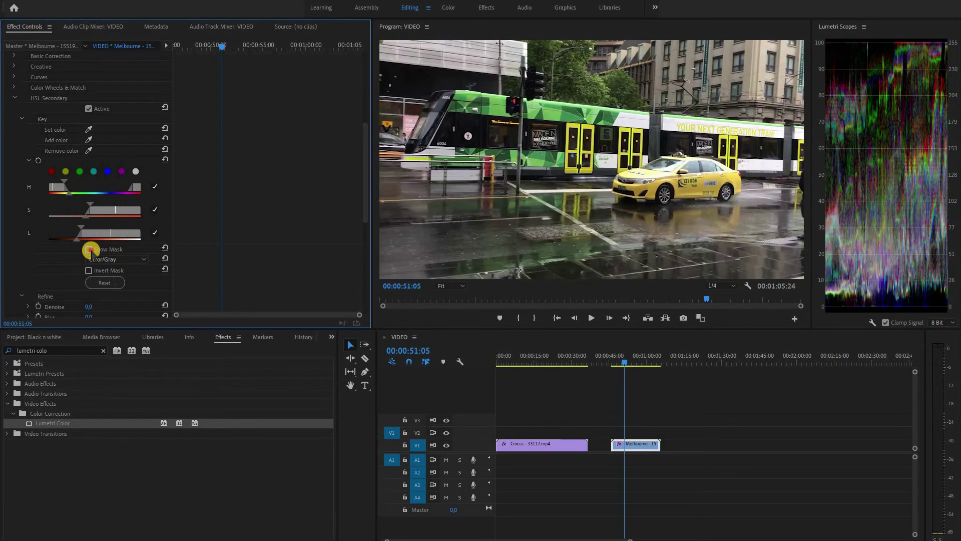
left_click(89, 248)
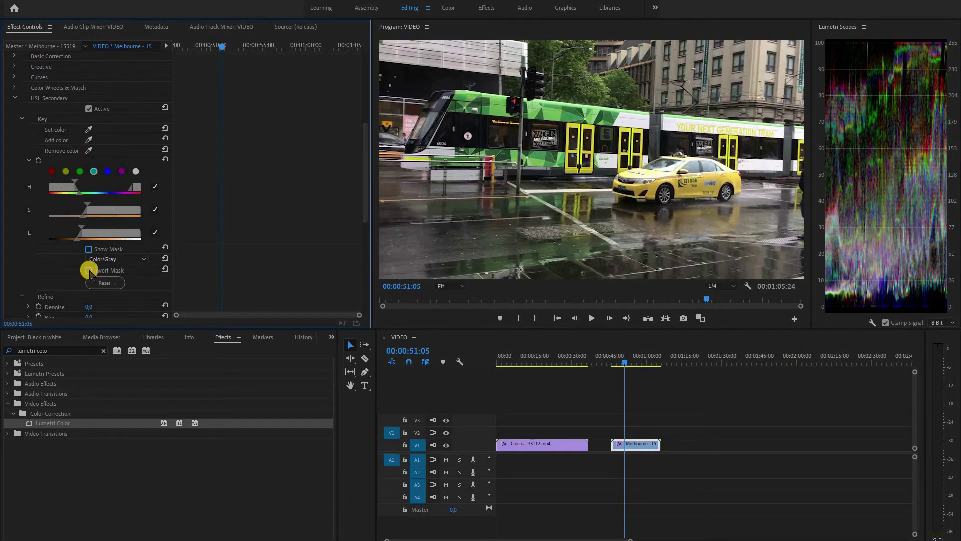
Step: Add the green tram areas to the taxi key using the mask preview
left_click(88, 249)
left_click(88, 139)
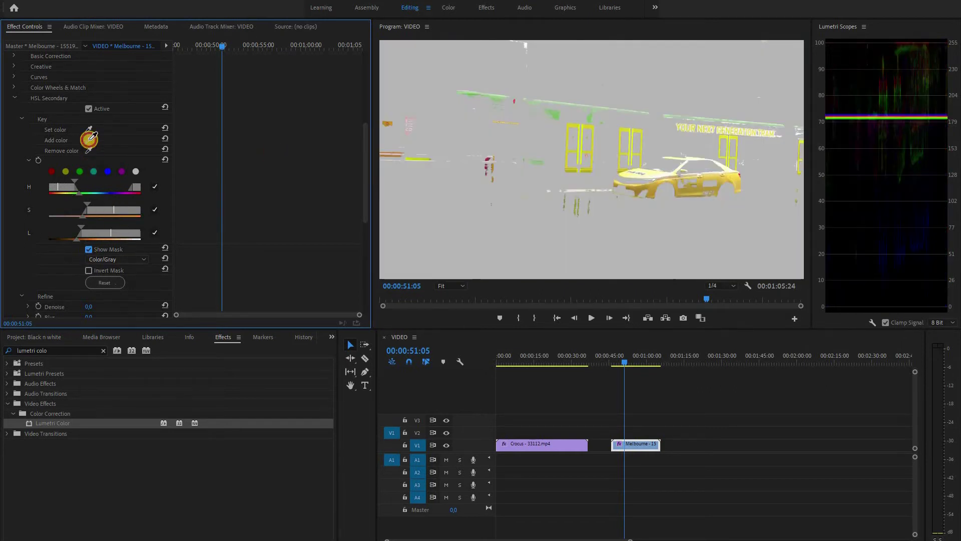
left_click(575, 105)
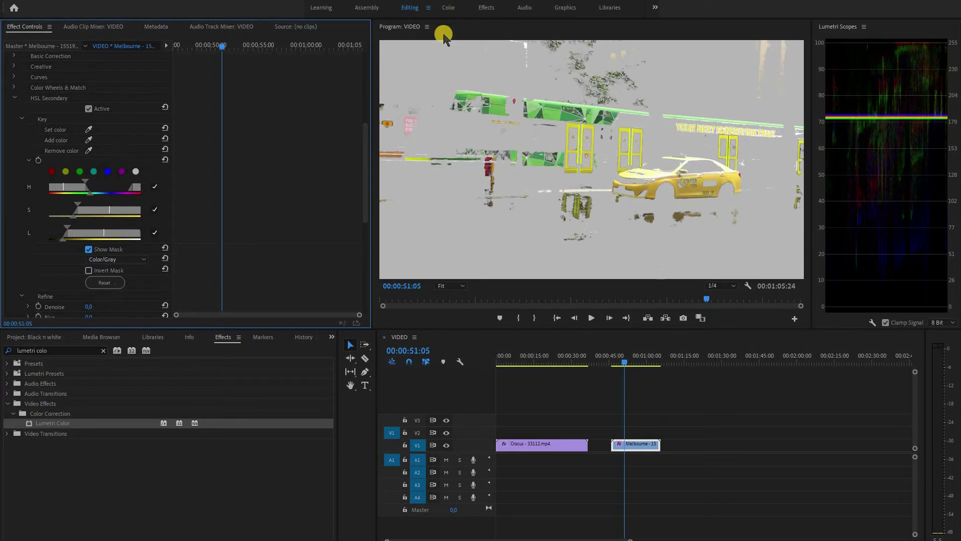
left_click(570, 61)
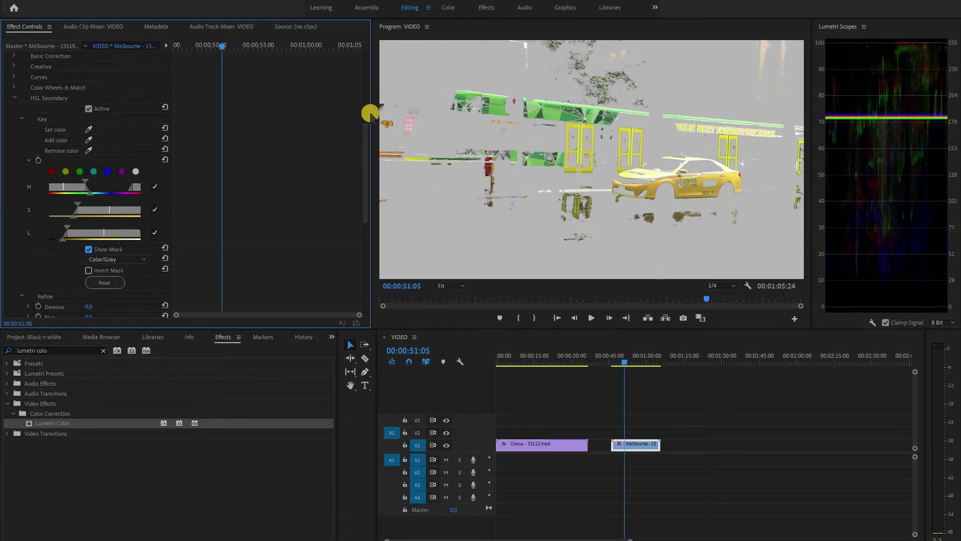
left_click(473, 101)
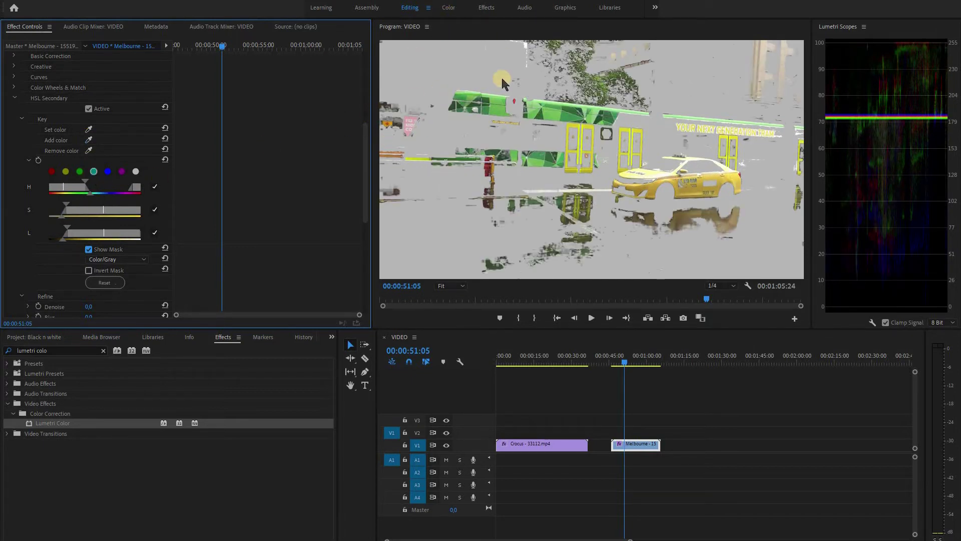
left_click(694, 215)
Step: Remove stray foliage and reflections from the key, hide the mask, and invert it
left_click(90, 151)
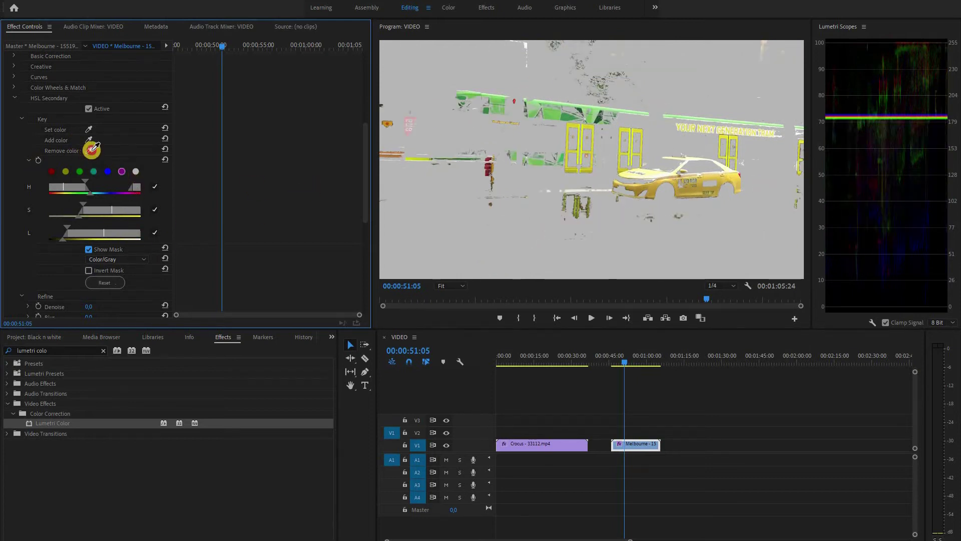
left_click(491, 165)
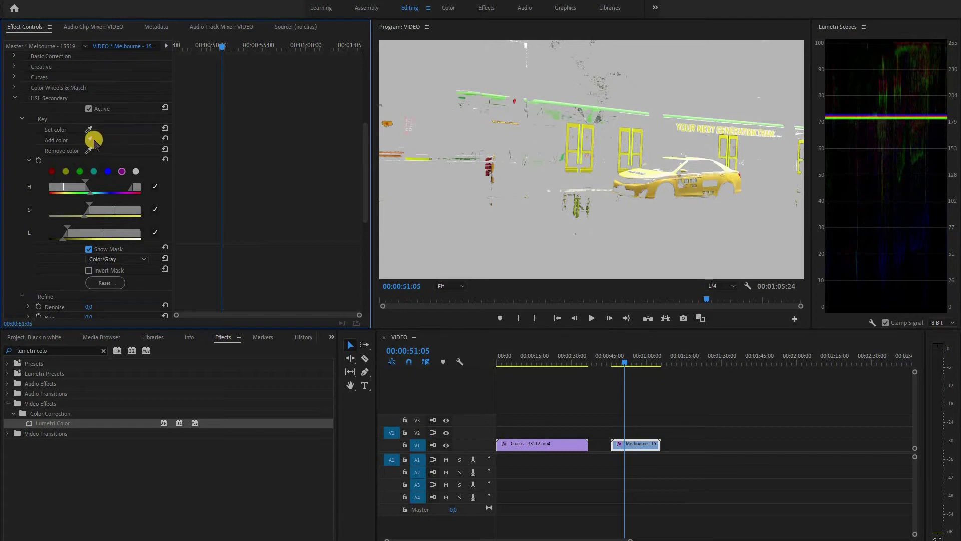
left_click(524, 122)
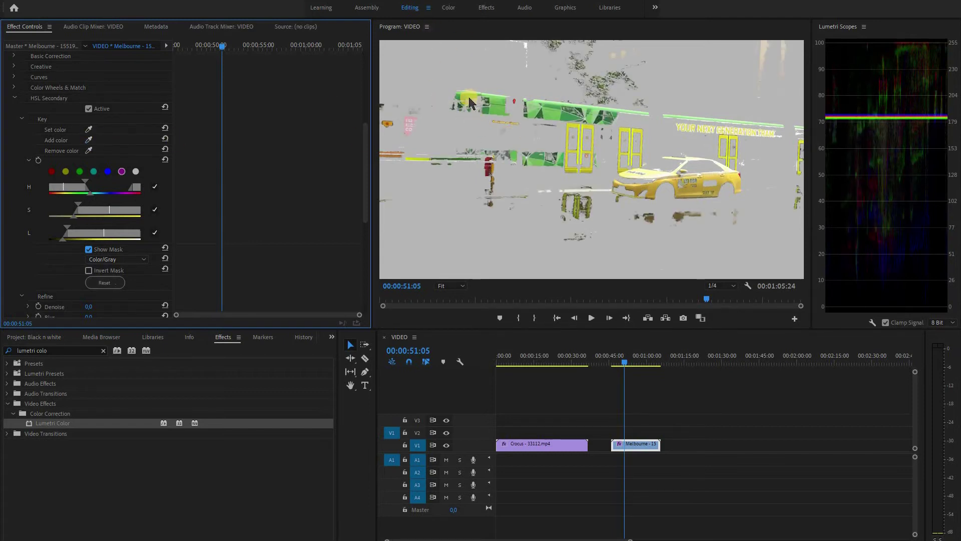
left_click(88, 248)
left_click(89, 270)
scroll(38, 256, "down", 2)
scroll(38, 255, "down", 5)
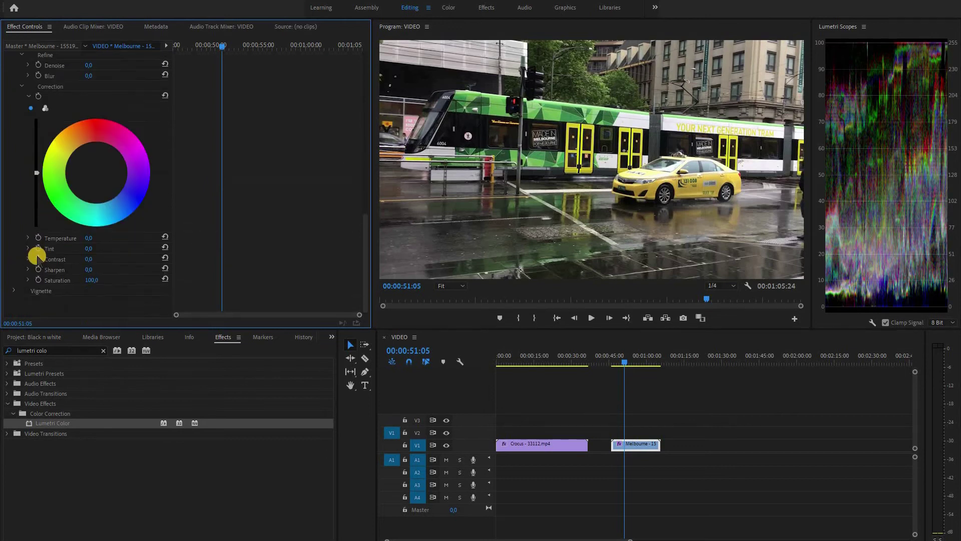
type("0")
Step: Set the correction Saturation to 0 and play the clip to check the grade
key("Return")
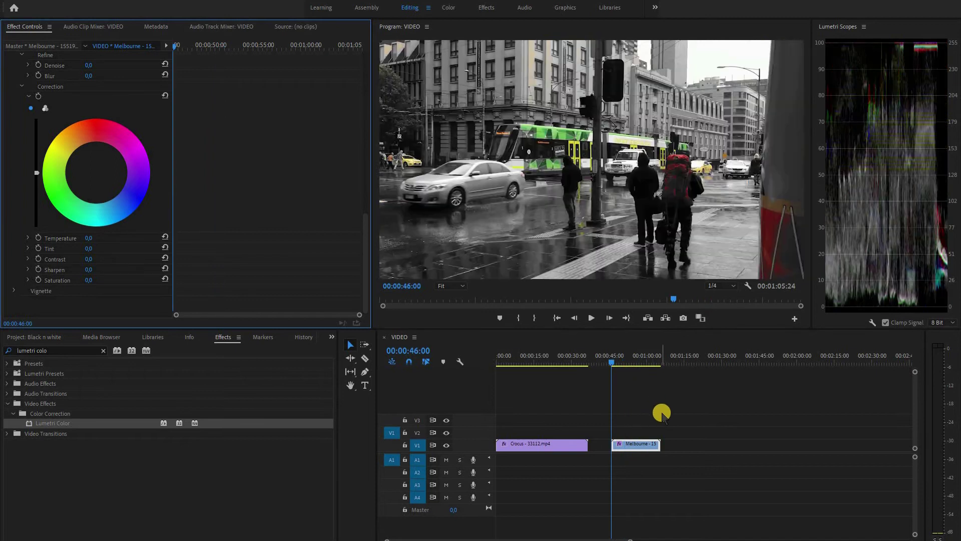
key("space")
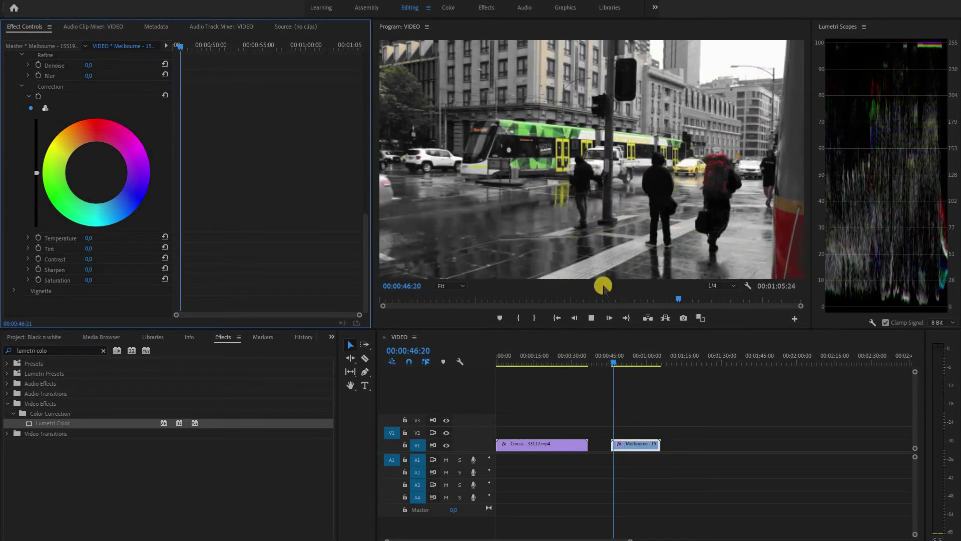
key("space")
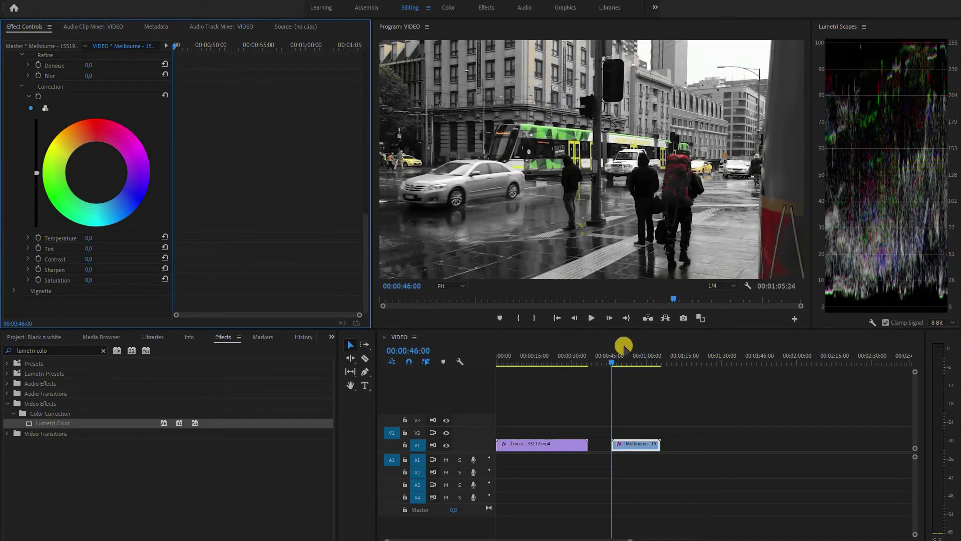
scroll(97, 176, "up", 5)
scroll(103, 161, "up", 5)
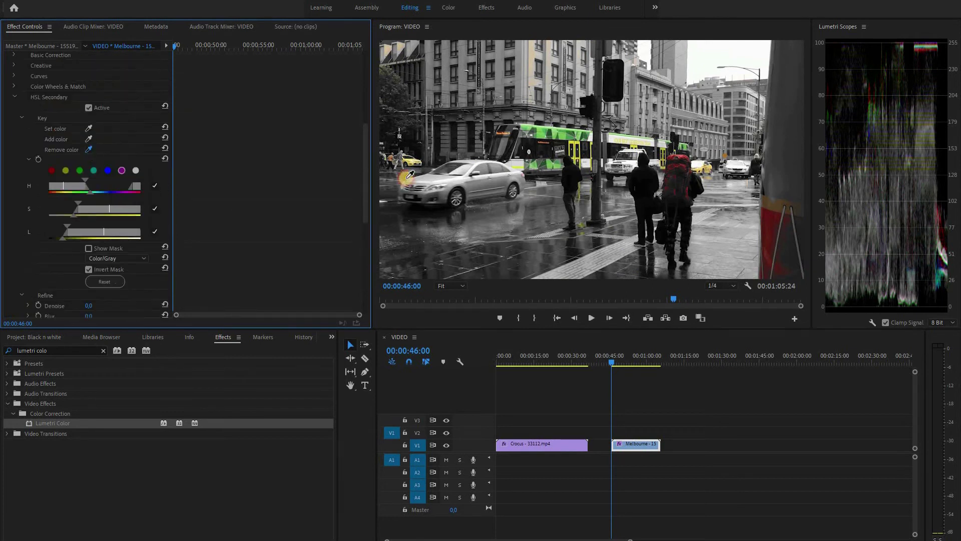
Step: Remove the red pole and backpack from the key and review playback
left_click(743, 208)
left_click(89, 148)
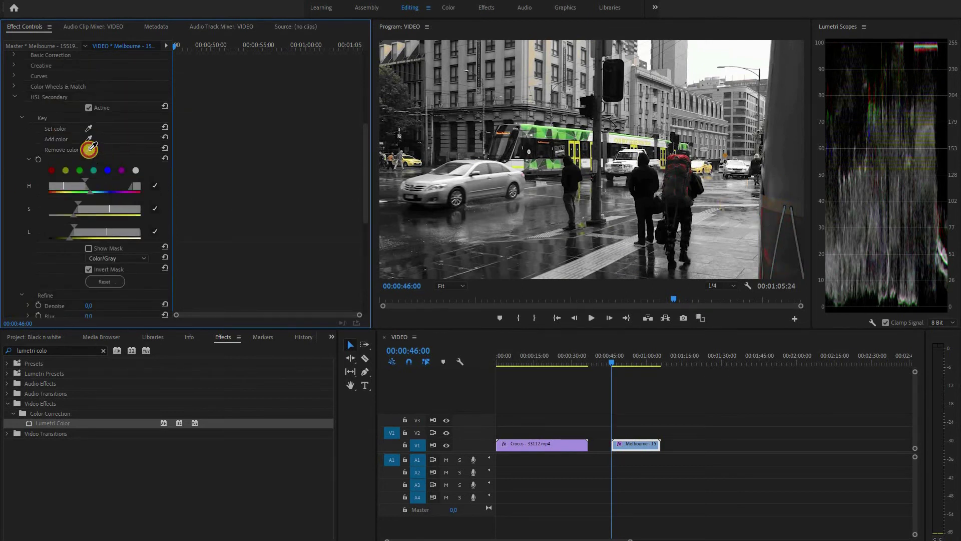
left_click(680, 154)
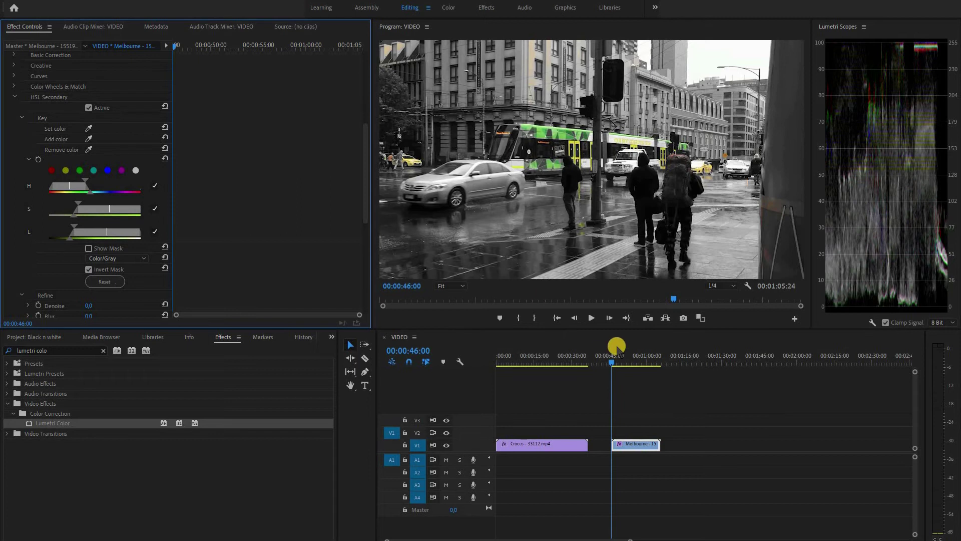
key("space")
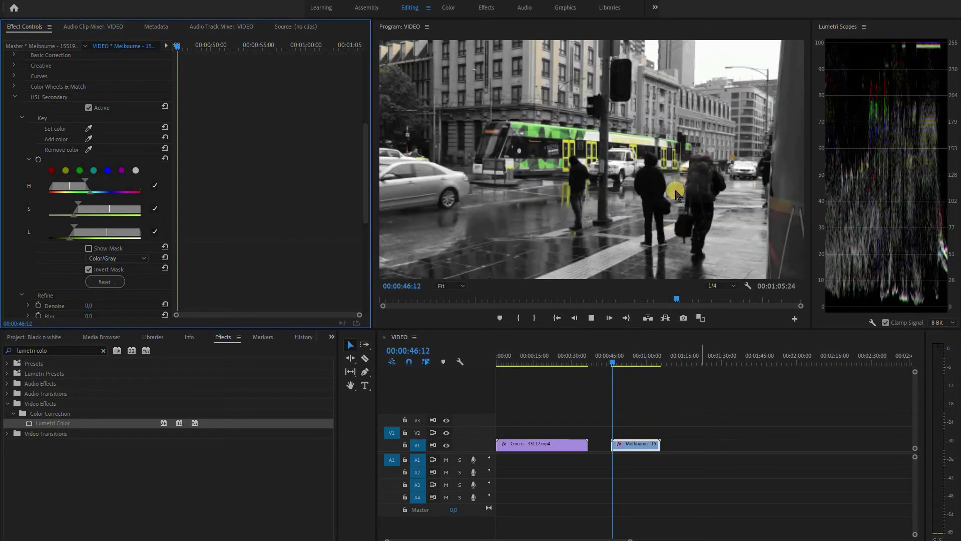
key("space")
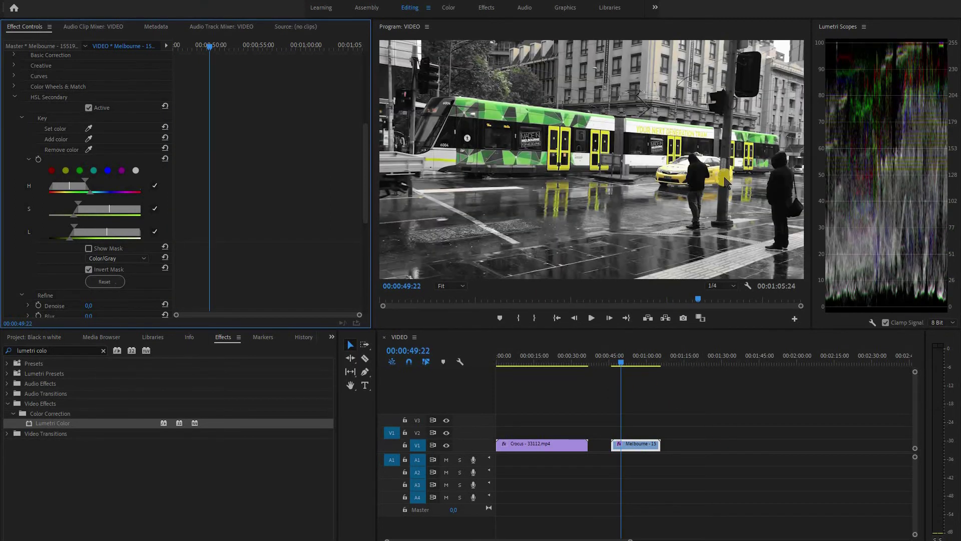
key("space")
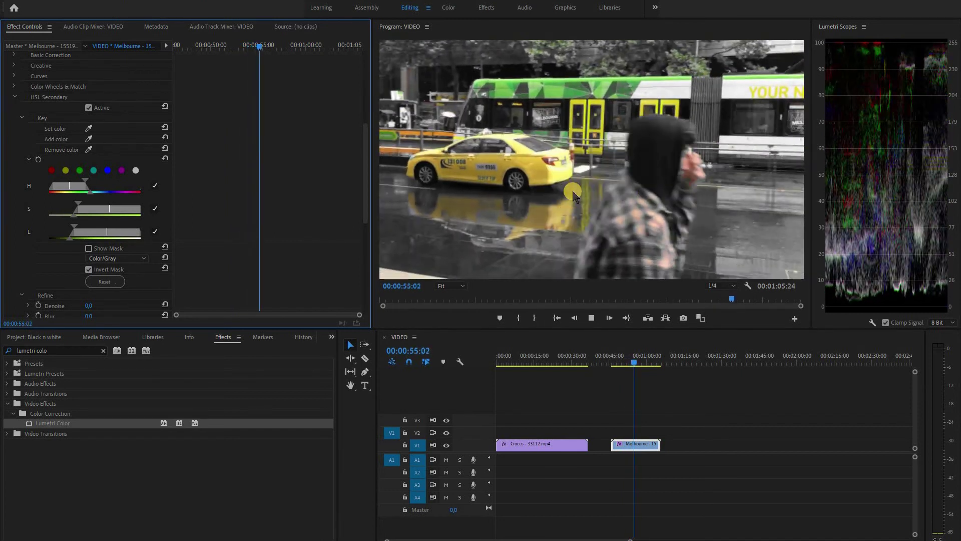
Step: Remove some taxi yellow from the key, review playback, and deselect the Melbourne clip
key("space")
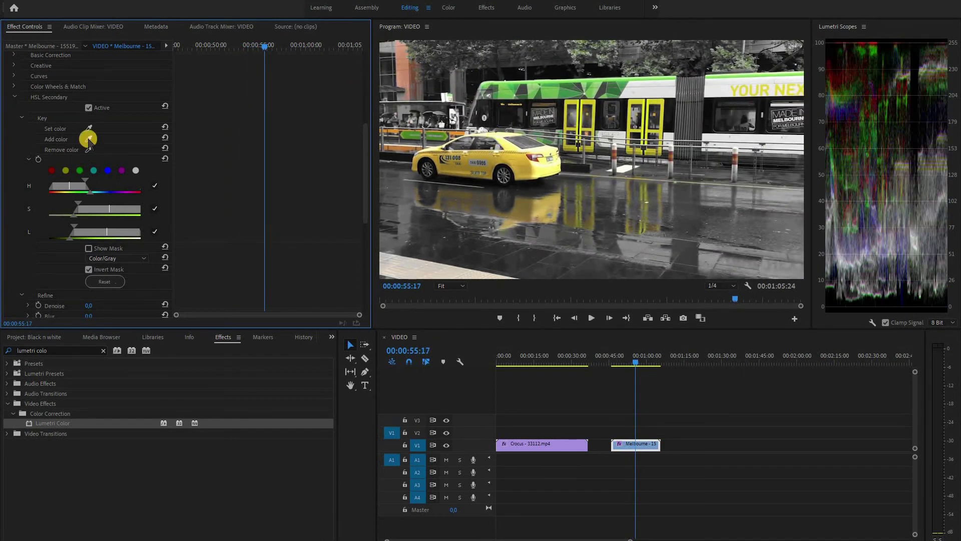
left_click(89, 149)
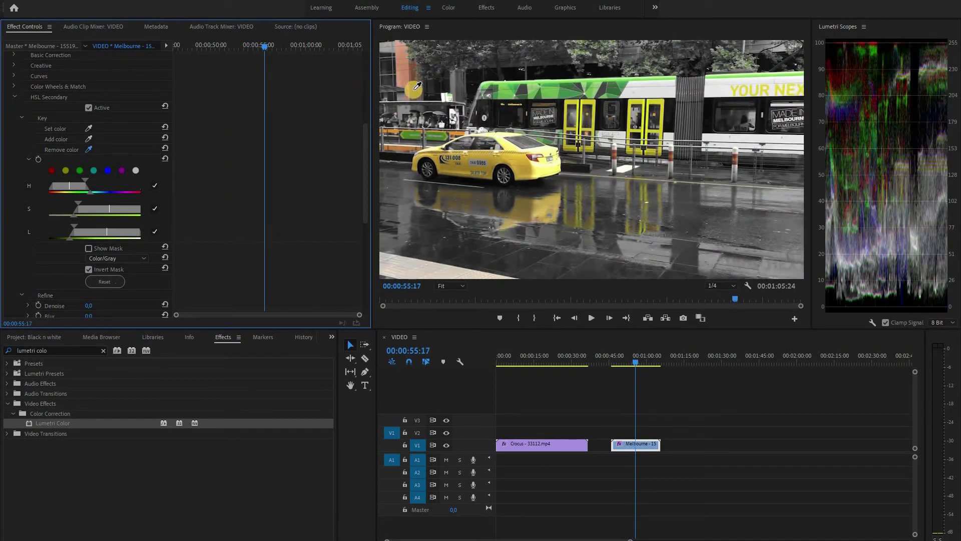
left_click(443, 93)
left_click(89, 149)
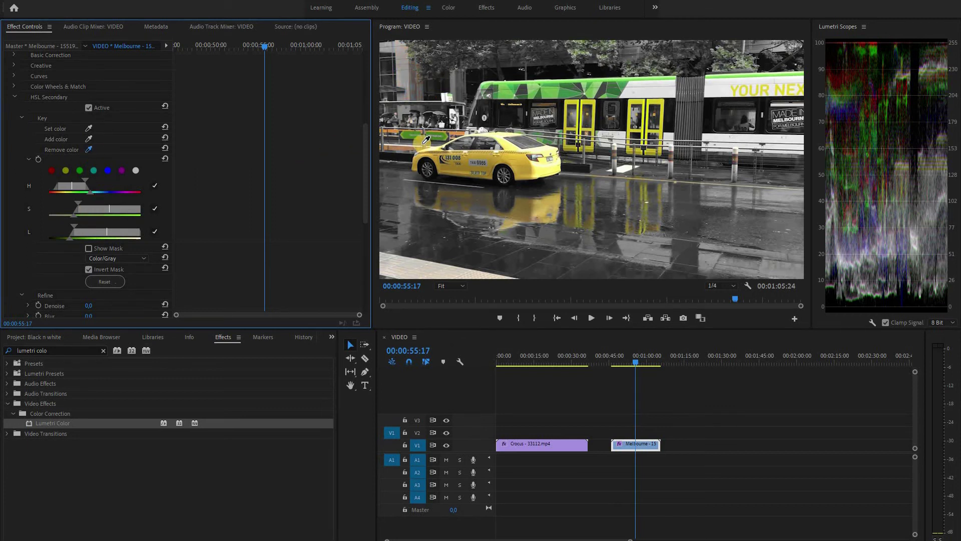
left_click(461, 132)
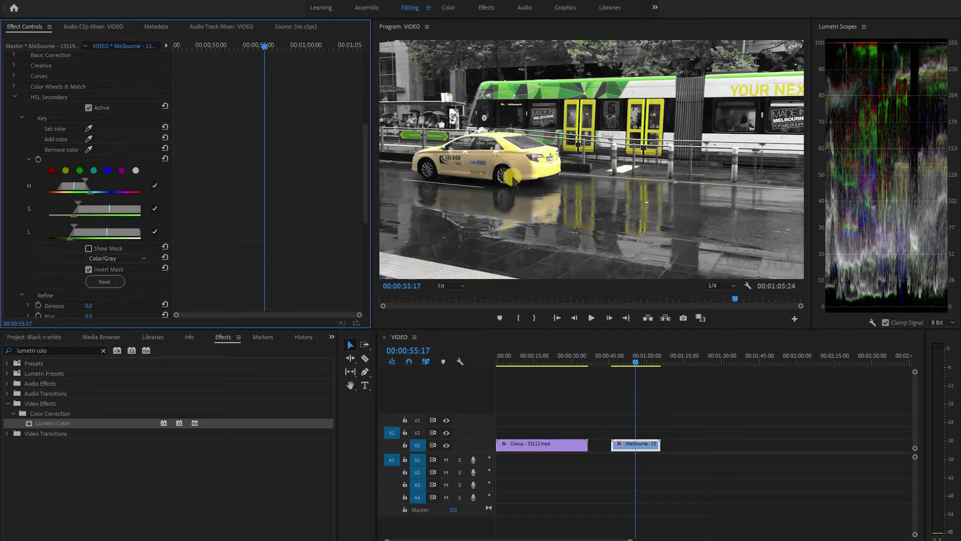
key("space")
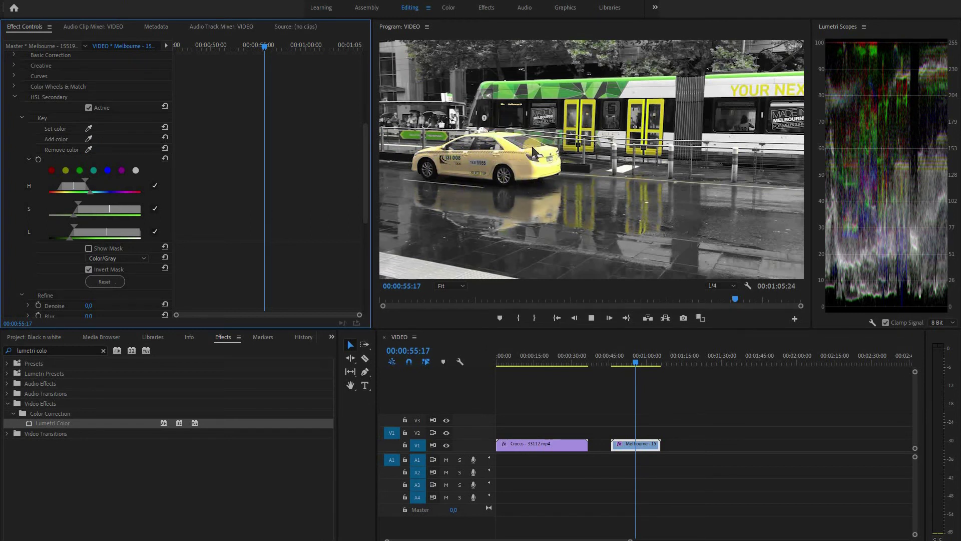
key("space")
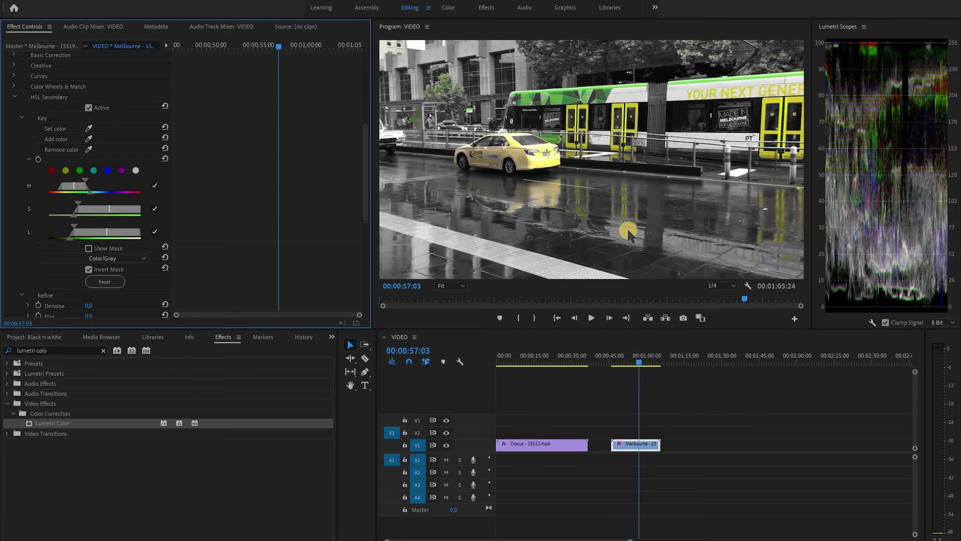
left_click(693, 430)
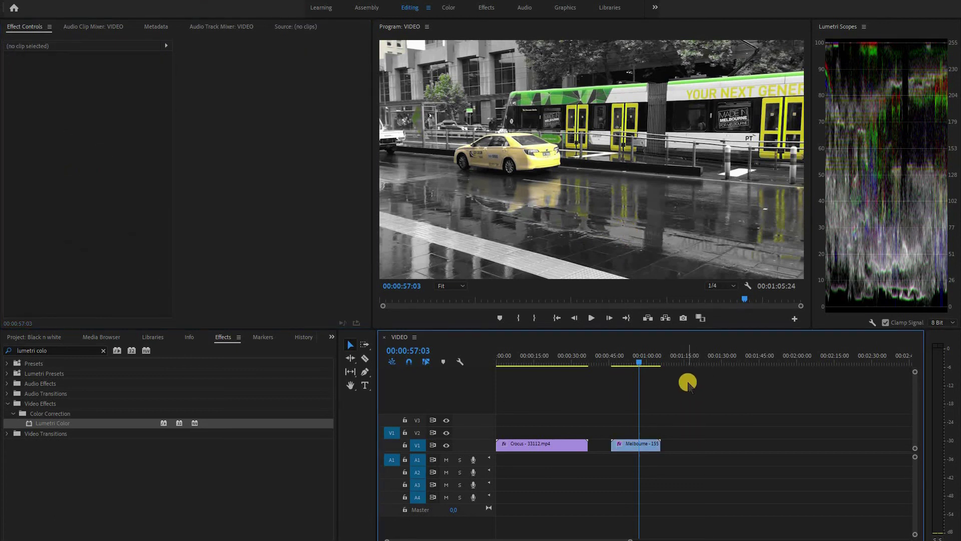